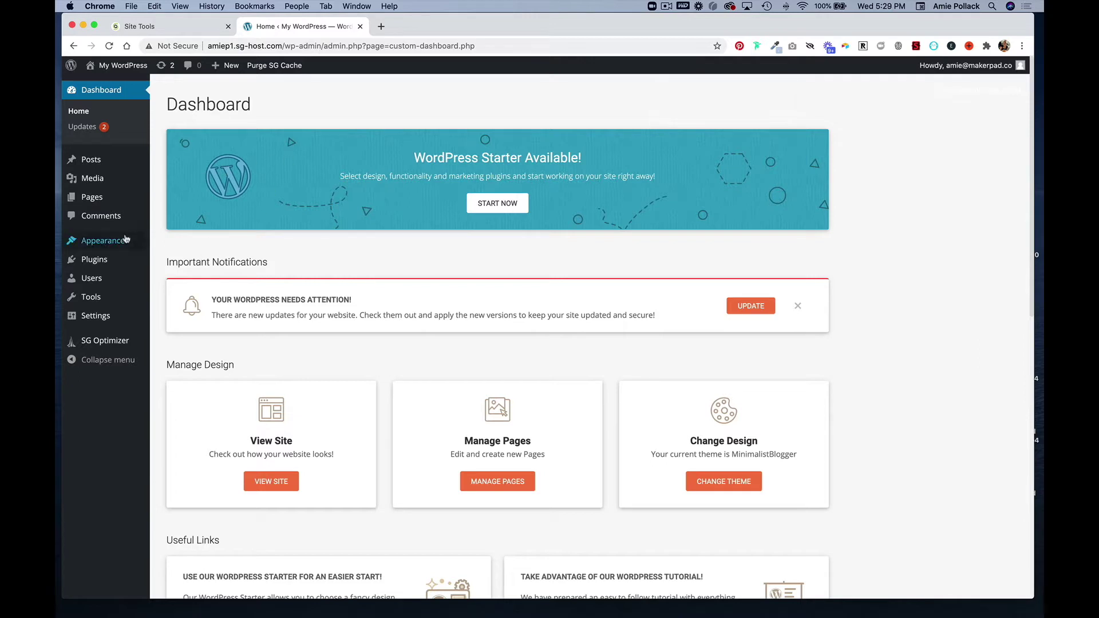
Open the Appearance Themes page showing the four installed themes
click(106, 243)
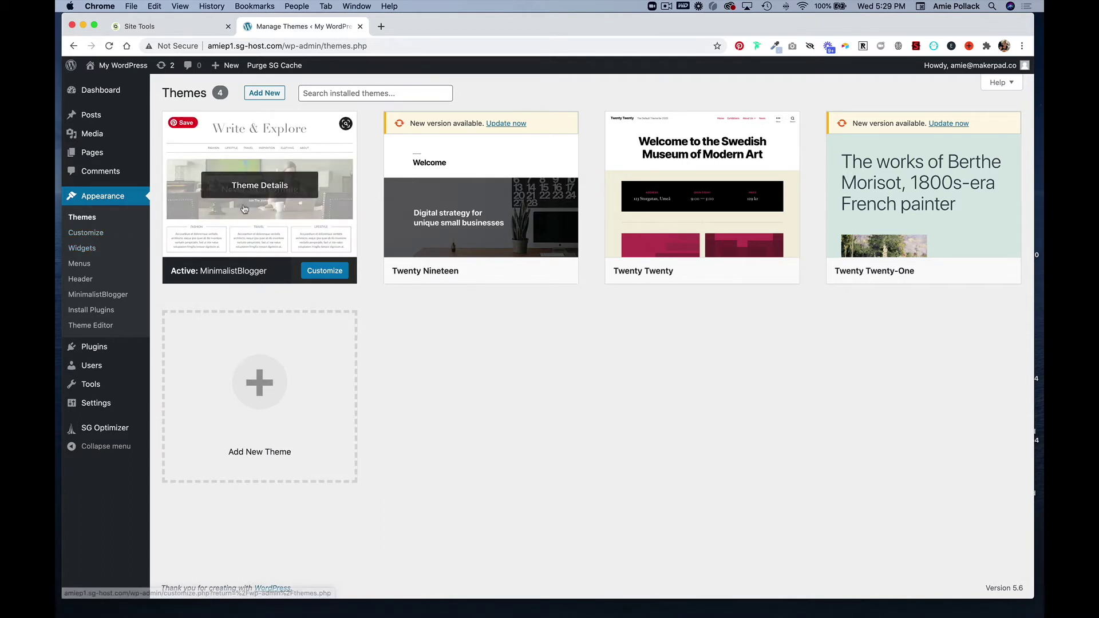
Filter the new-theme browser to show only Blog-subject themes
mouse_move(760, 244)
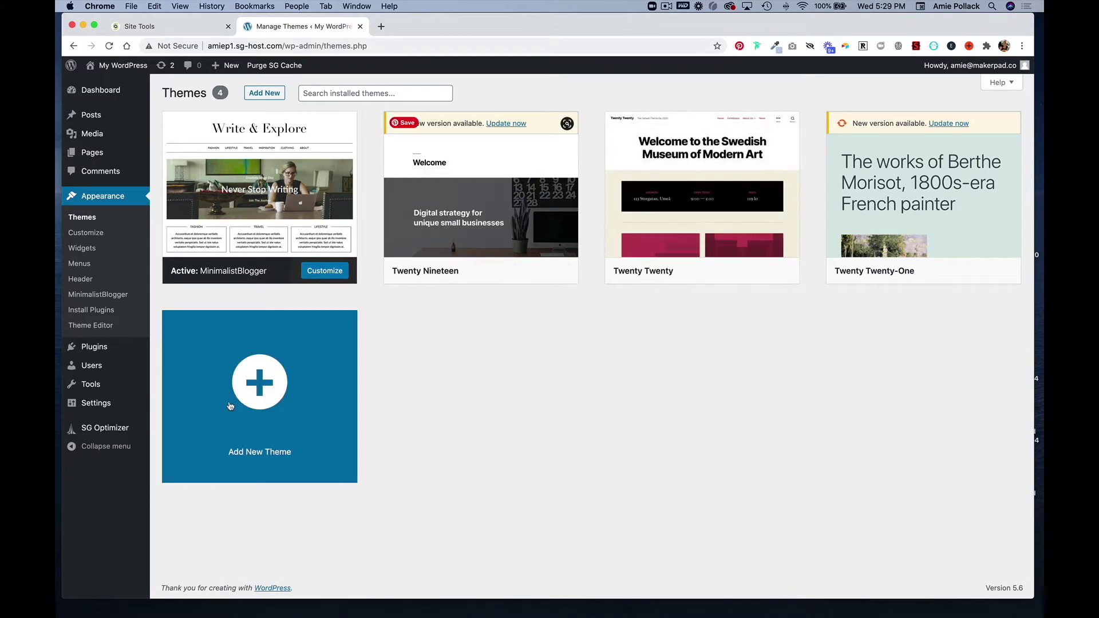
click(256, 395)
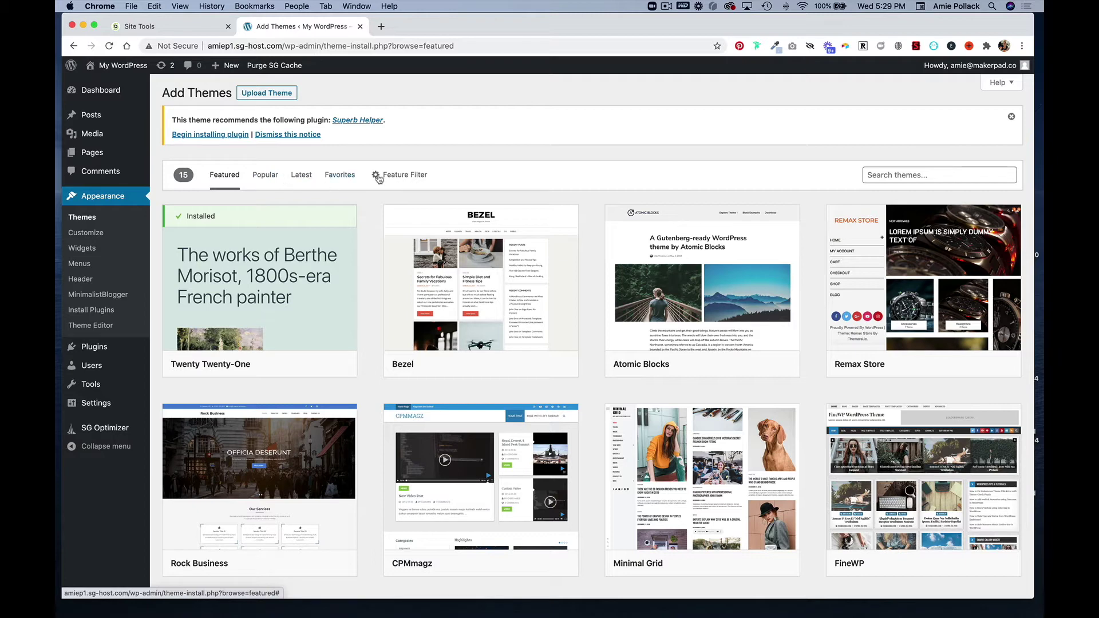
click(411, 179)
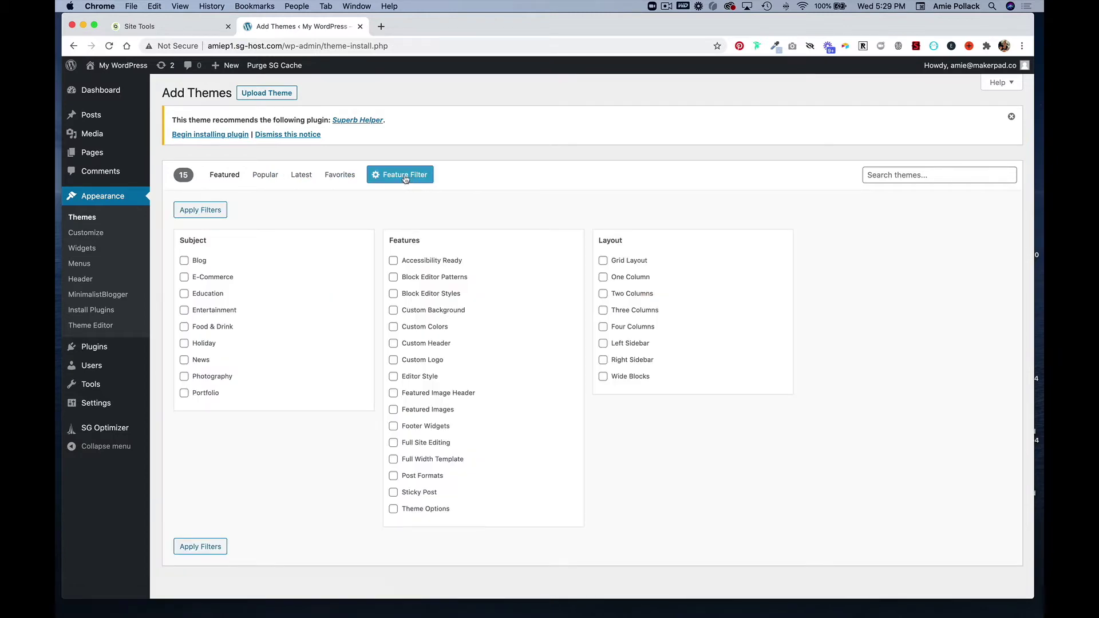
click(185, 262)
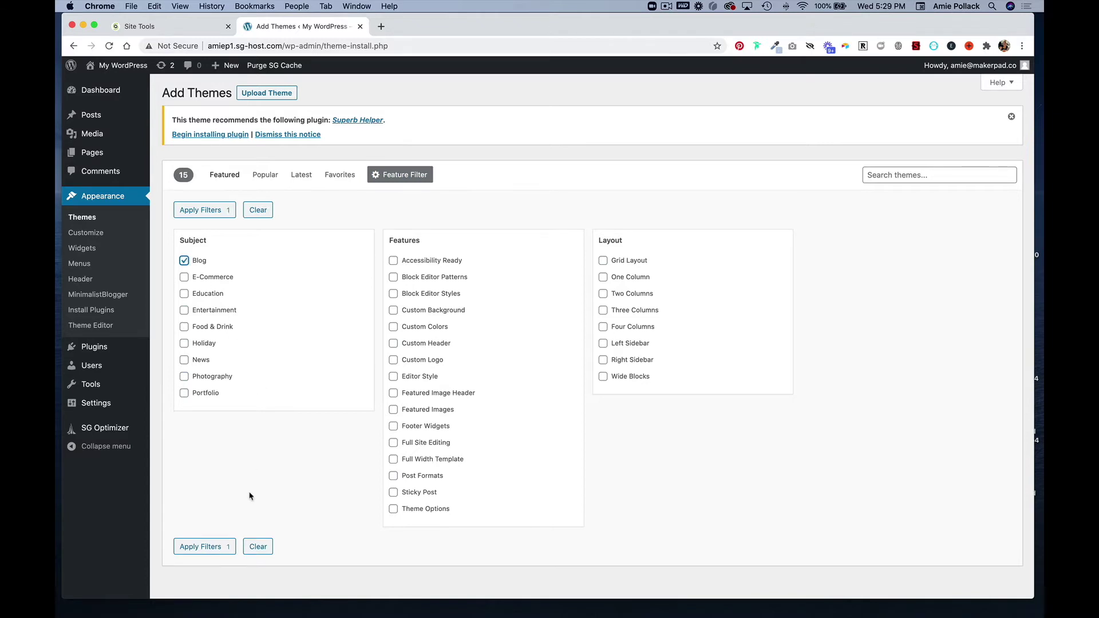
click(210, 551)
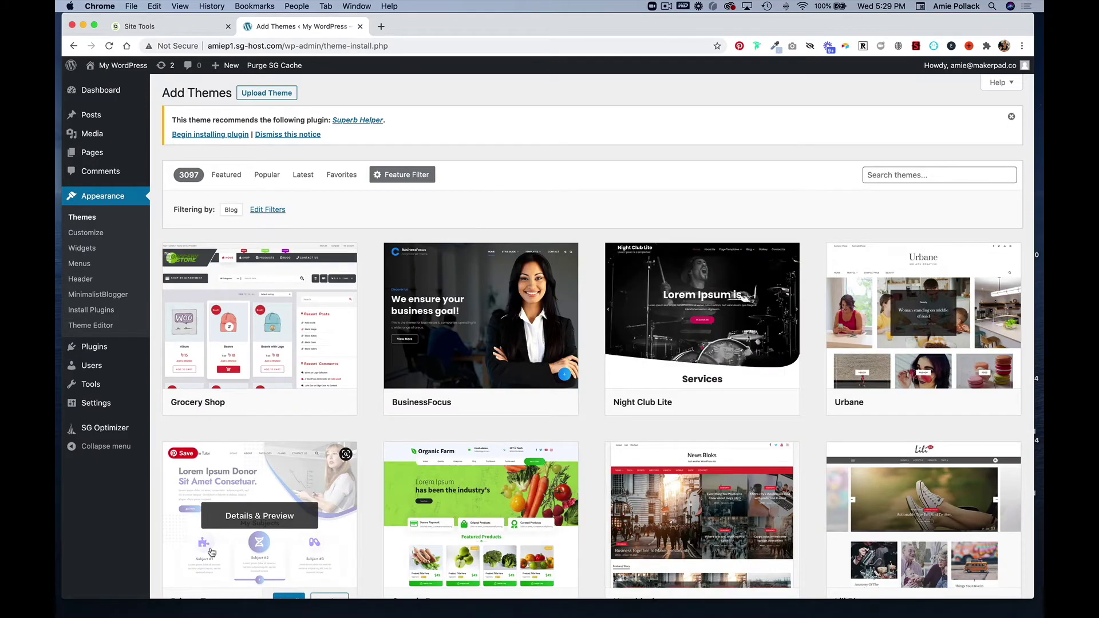
Open the MinimalistBlogger theme's welcome page, then the installed plugins list
scroll(212, 553, down, 5)
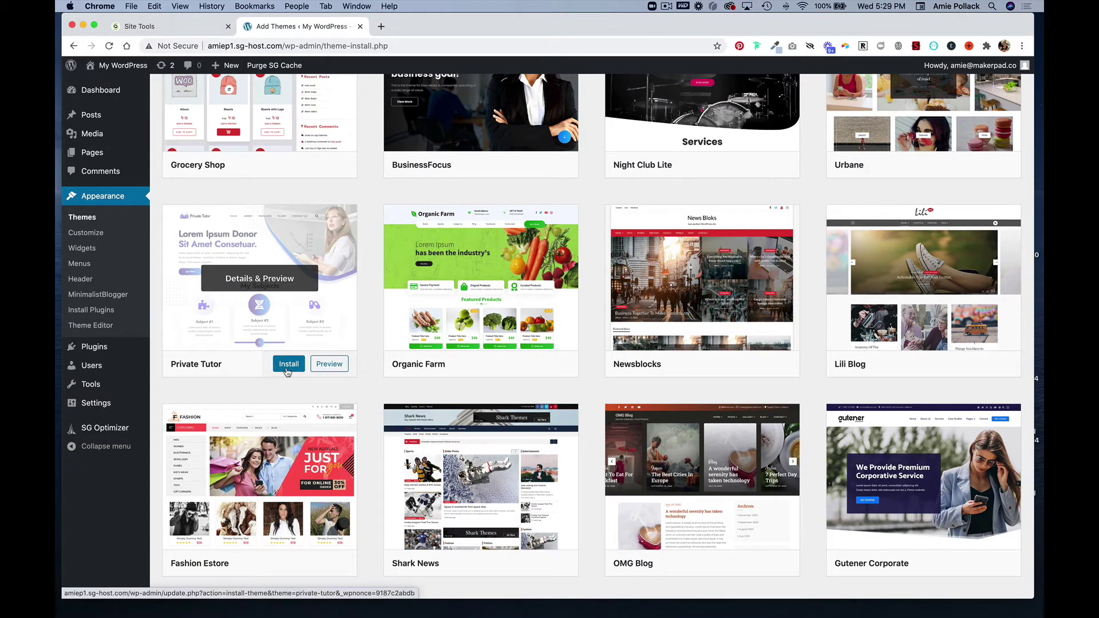
click(108, 296)
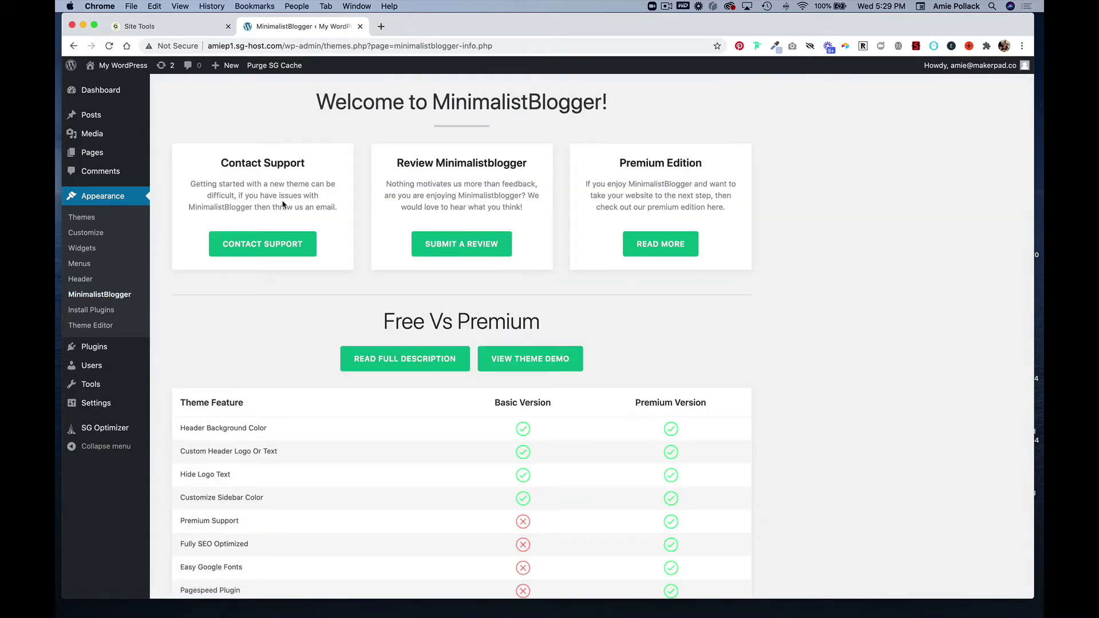
click(107, 353)
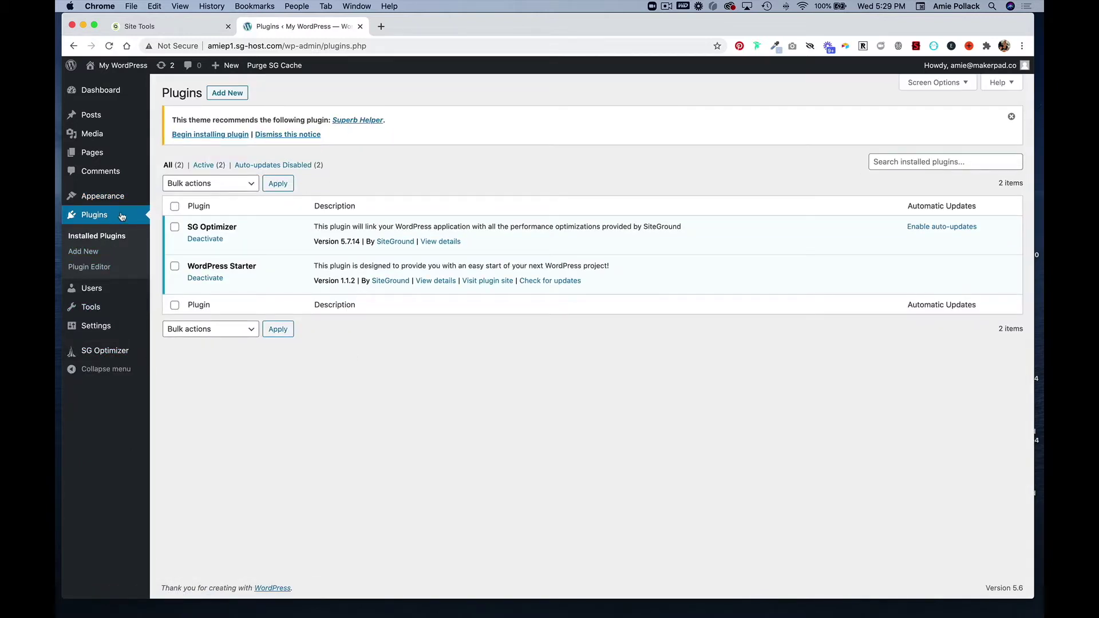
Search for 'newsletter glue', install and activate it, and begin its setup
click(227, 96)
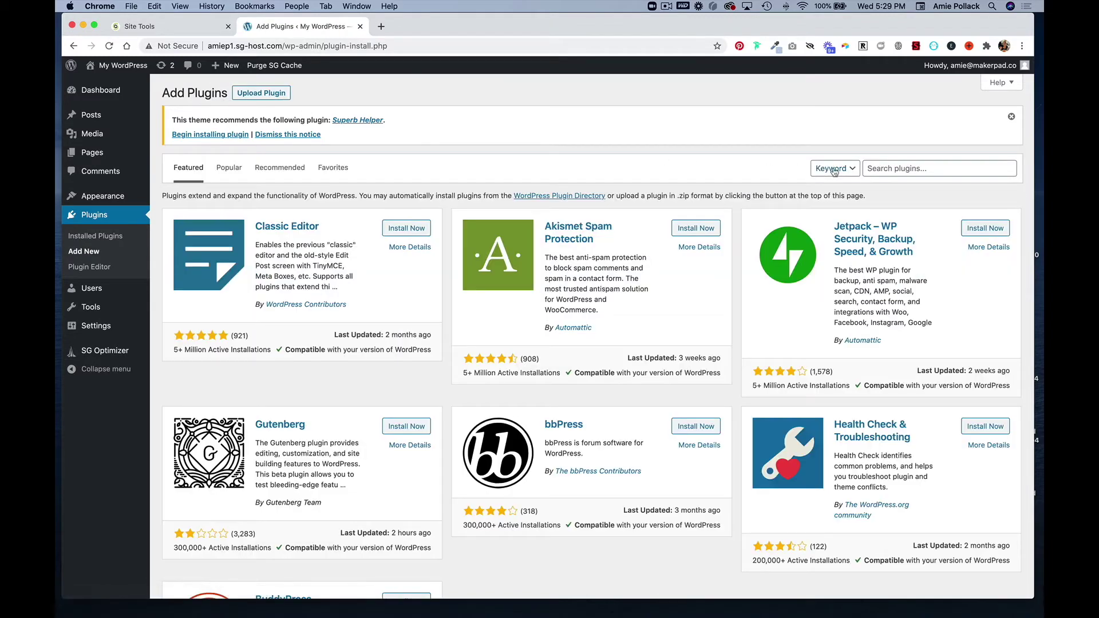
click(913, 170)
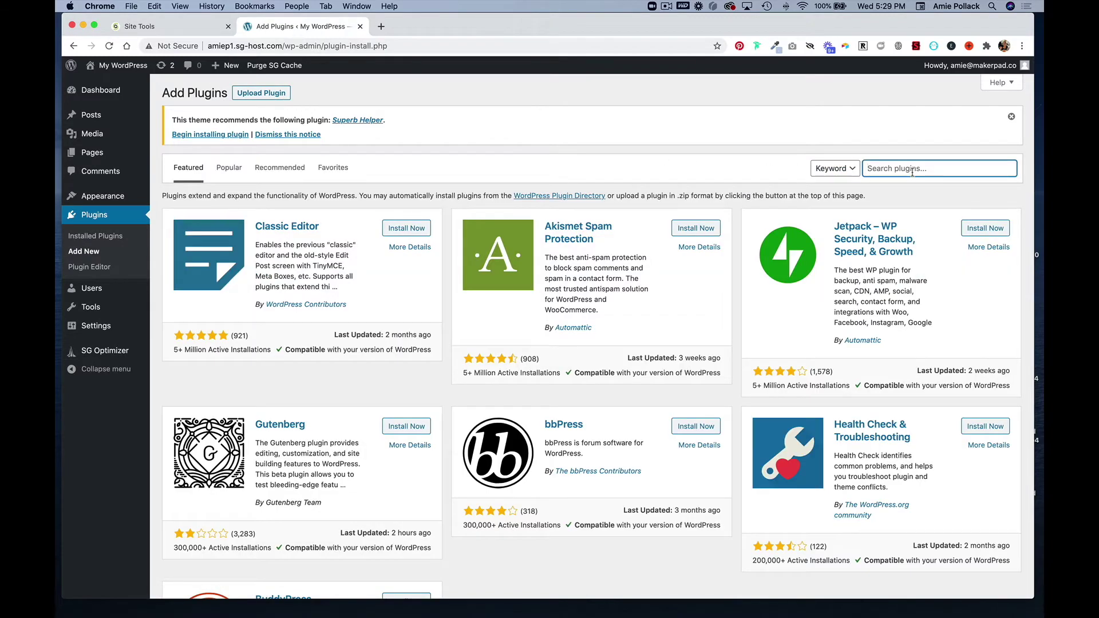
text(newsletter glue)
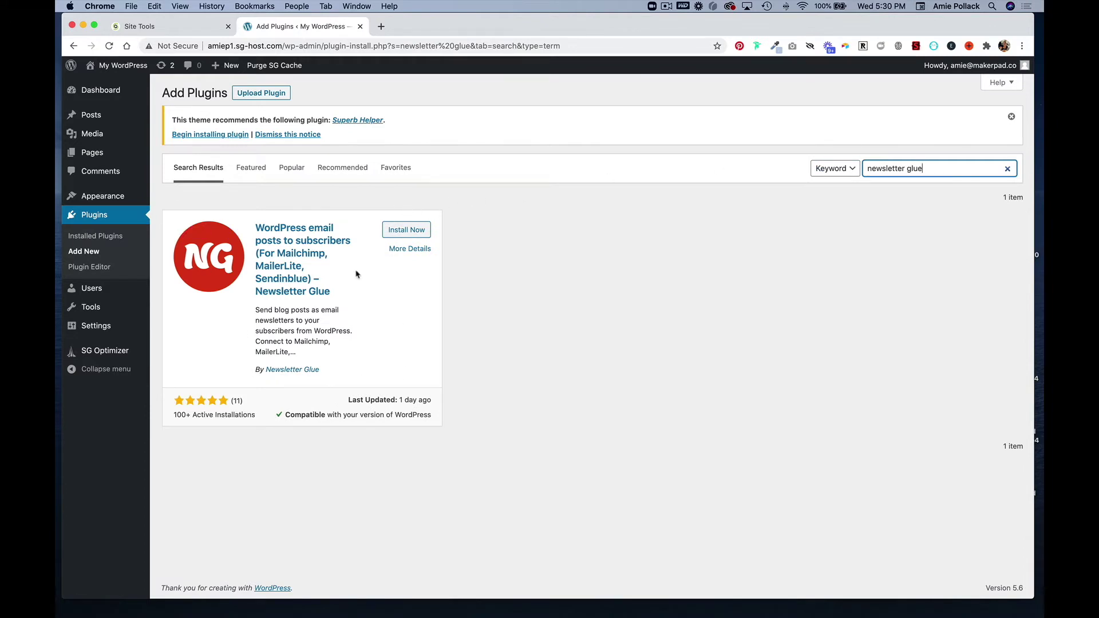
click(417, 230)
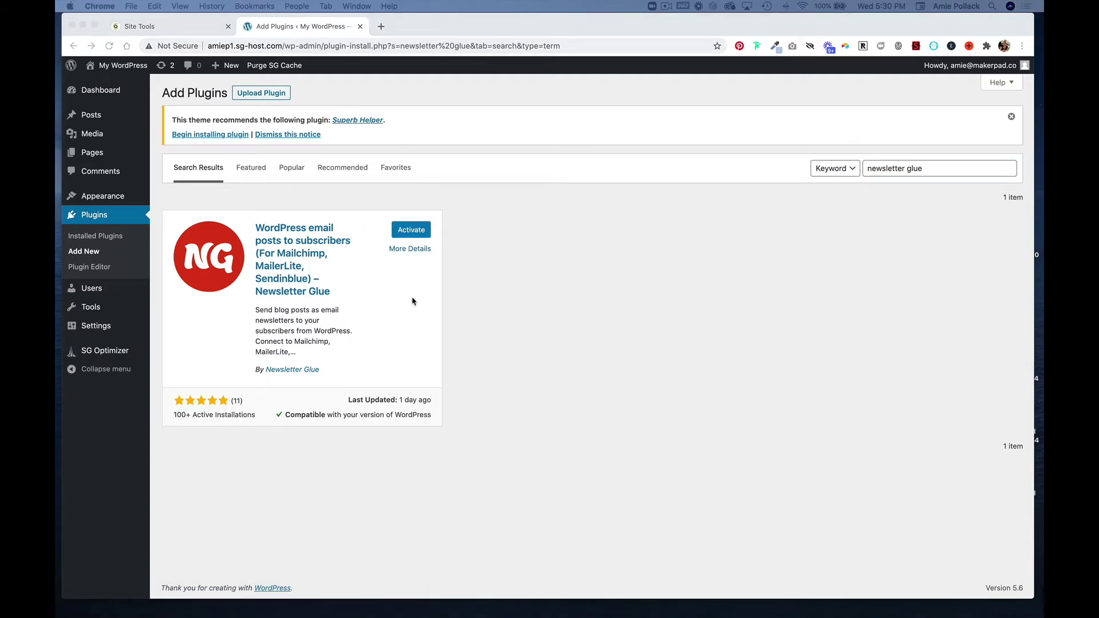
click(404, 236)
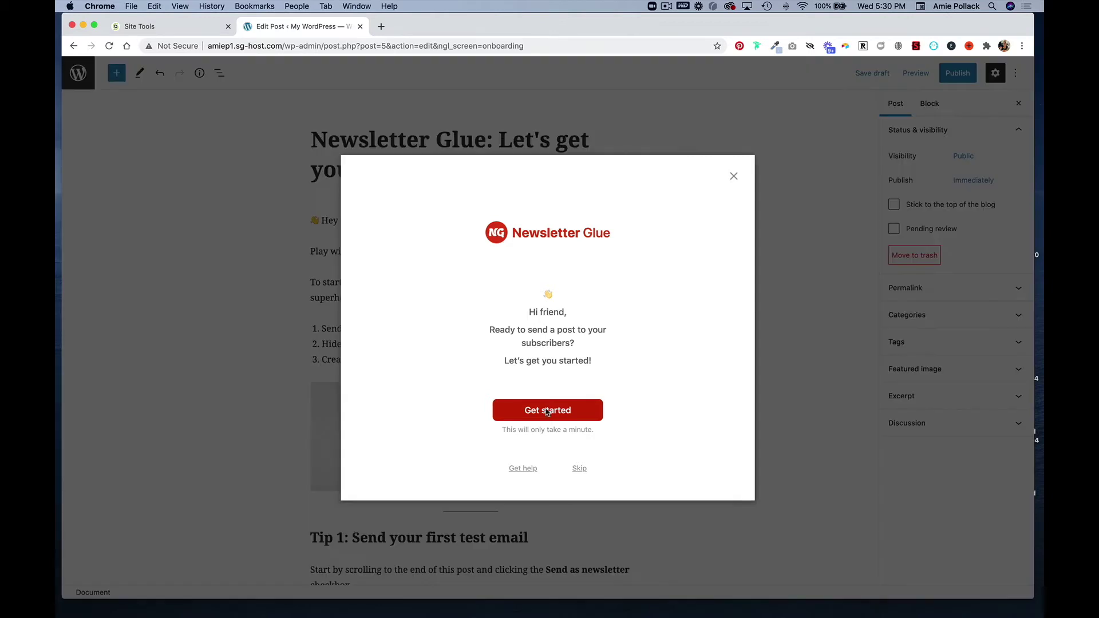
click(548, 411)
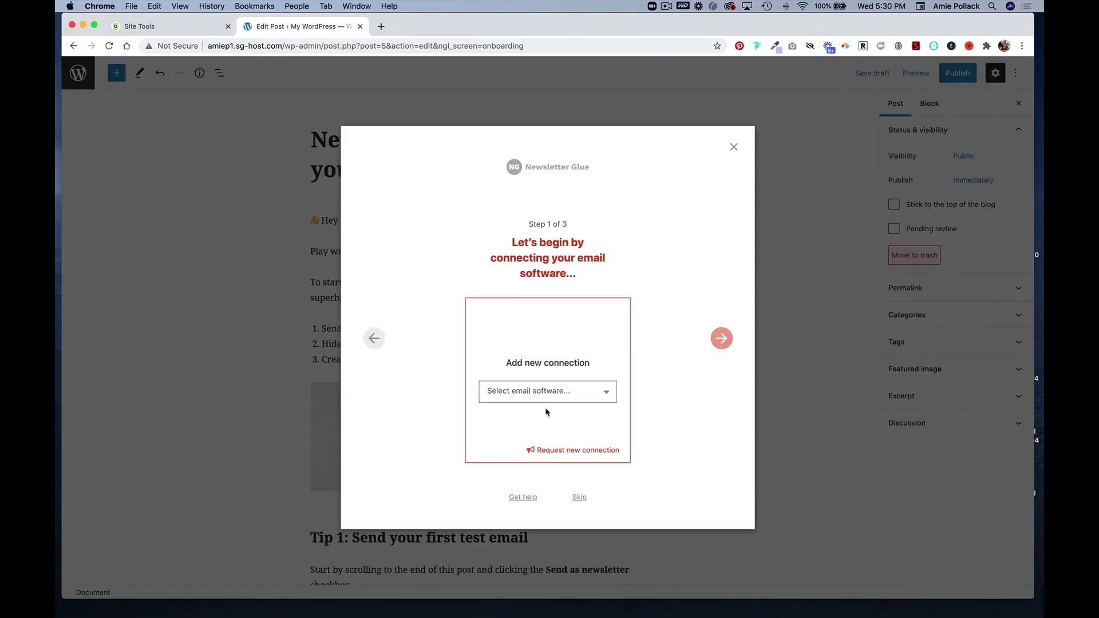
Choose Mailchimp as the email software and copy its API key from Mailchimp
click(573, 395)
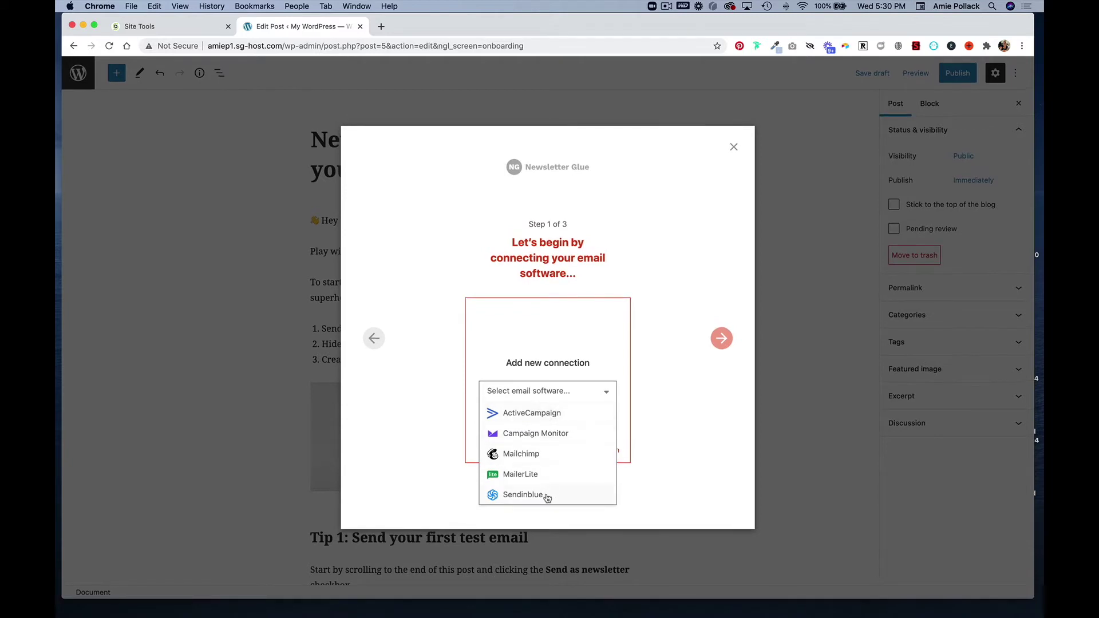
click(533, 456)
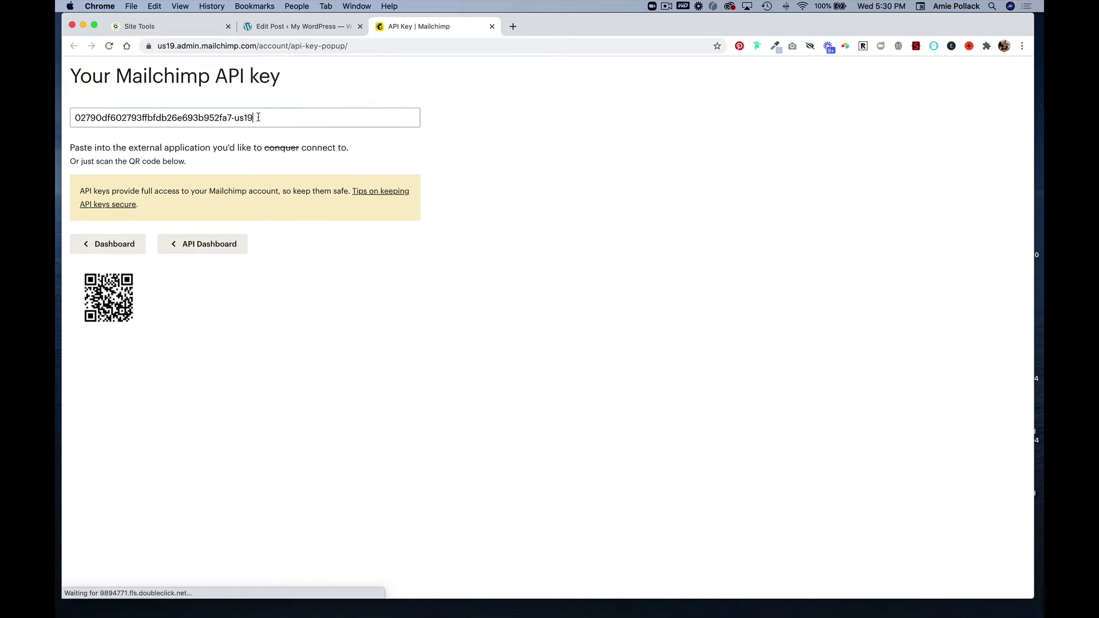
click(259, 117)
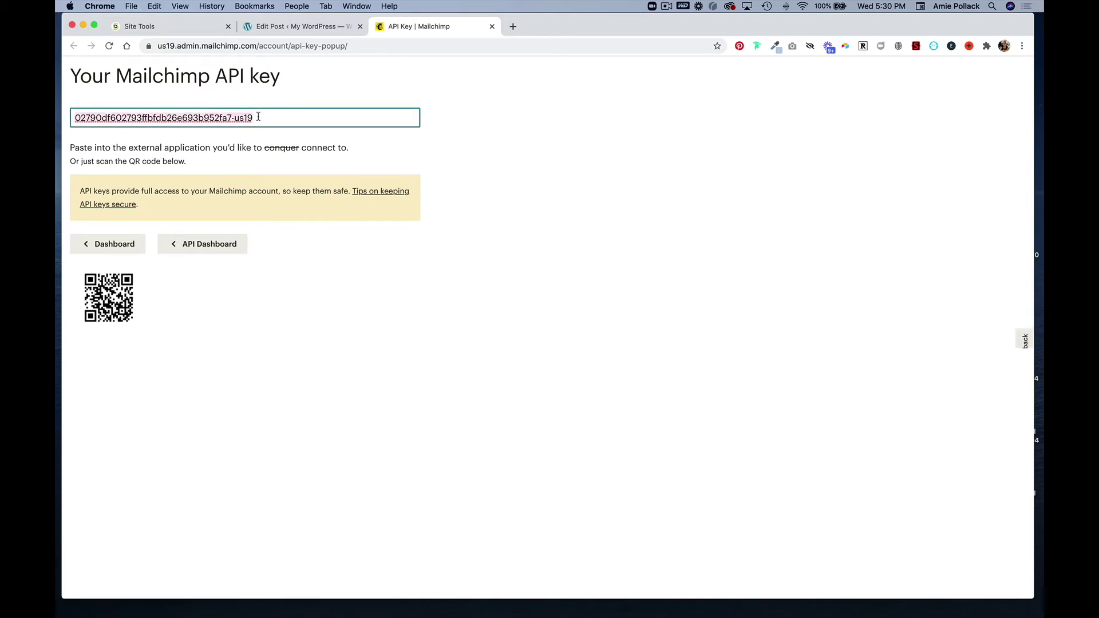
click(309, 26)
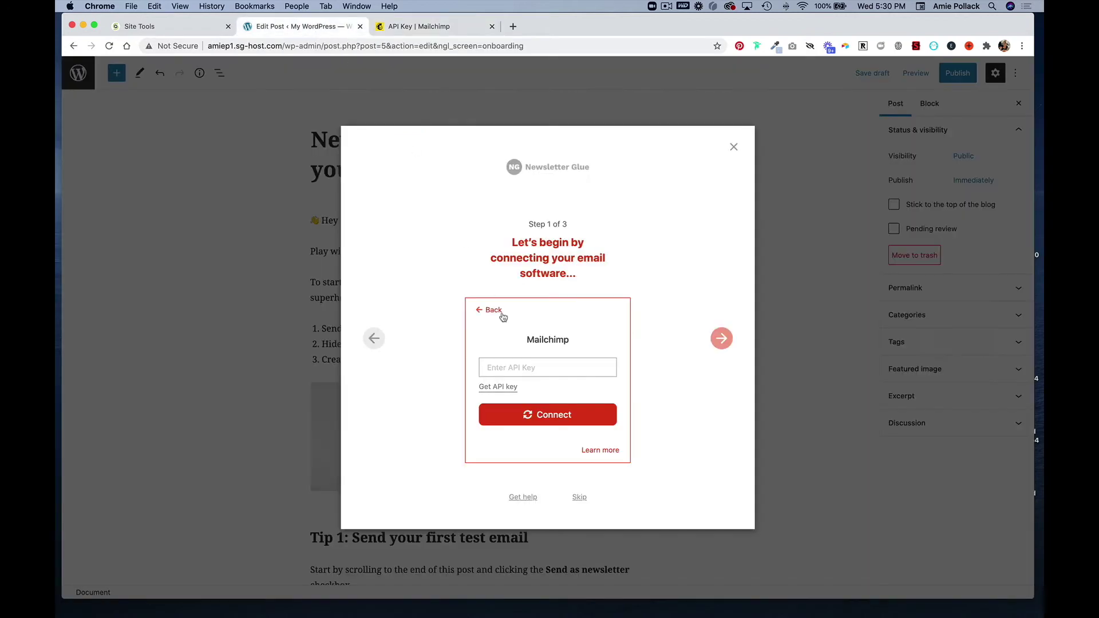
Paste the Mailchimp API key and connect Newsletter Glue to Mailchimp
click(525, 368)
key(super+v)
click(557, 418)
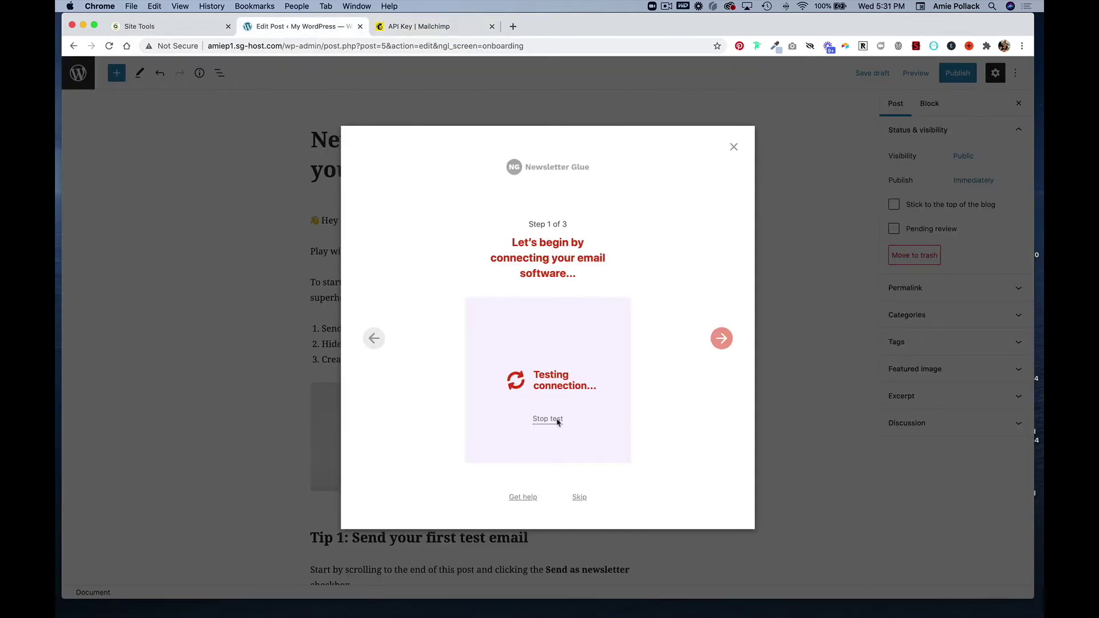
click(722, 341)
Keep Freelancer as the default audience and set the segment/tag to Newsletter
click(600, 341)
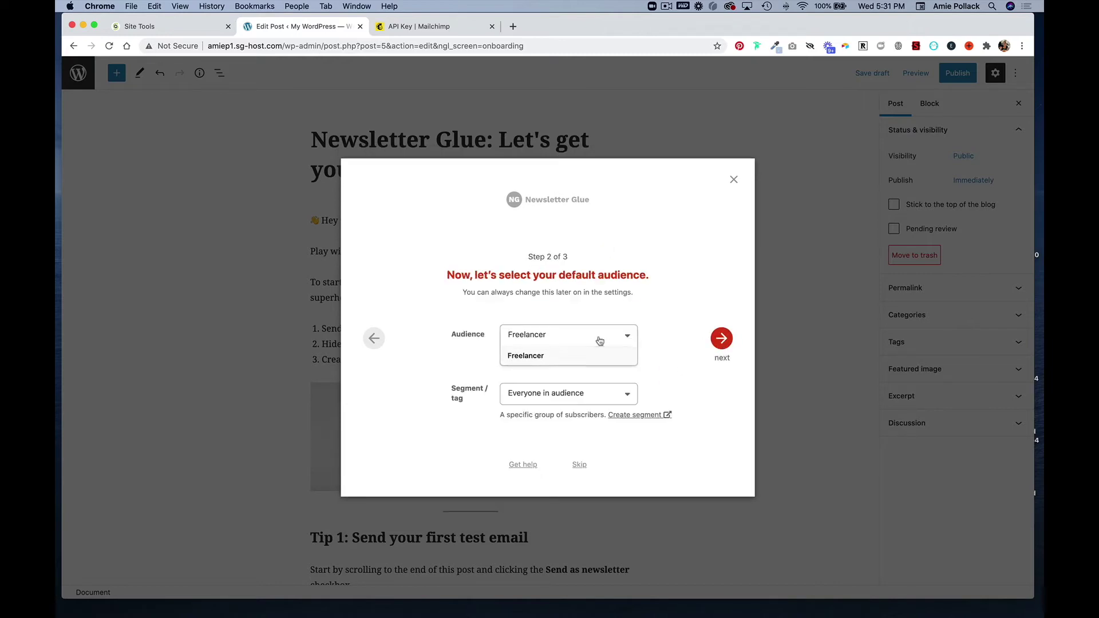
click(589, 364)
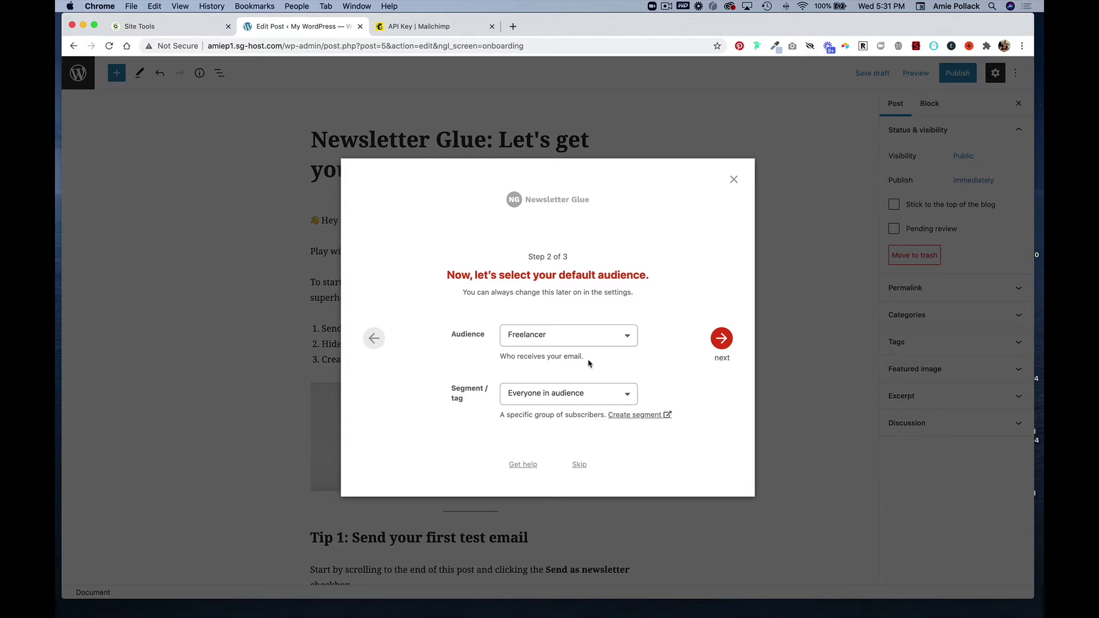
click(572, 395)
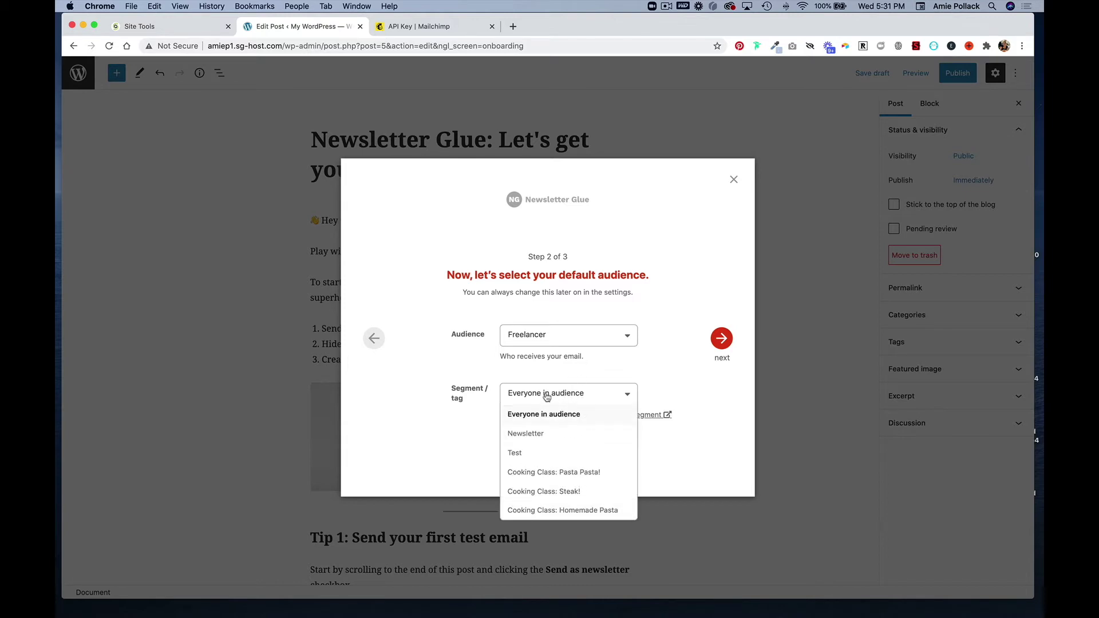
click(545, 435)
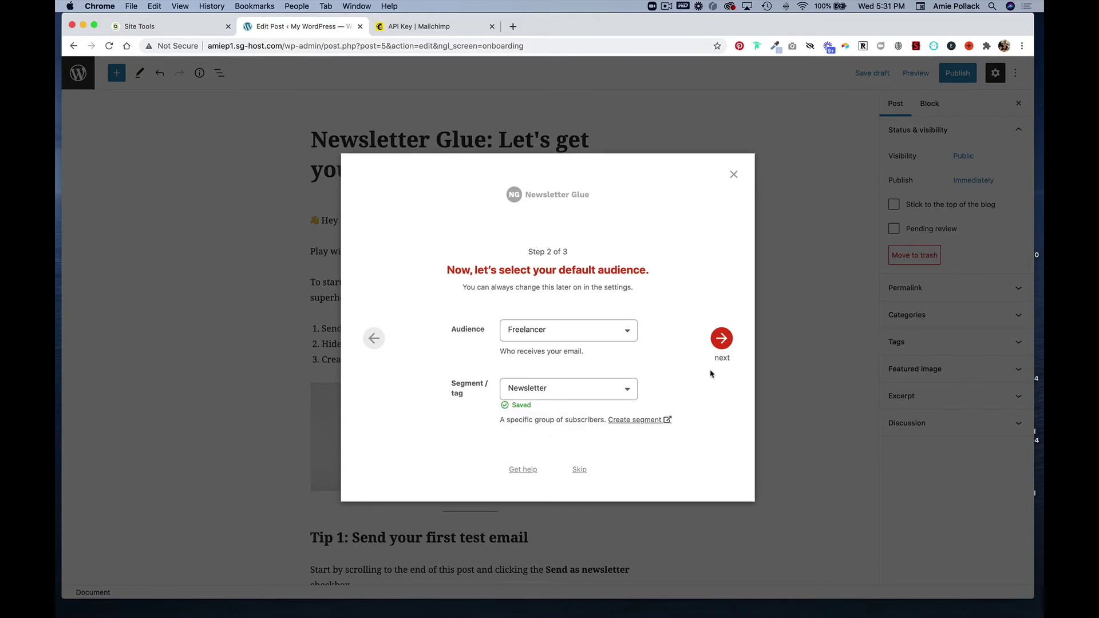
click(723, 340)
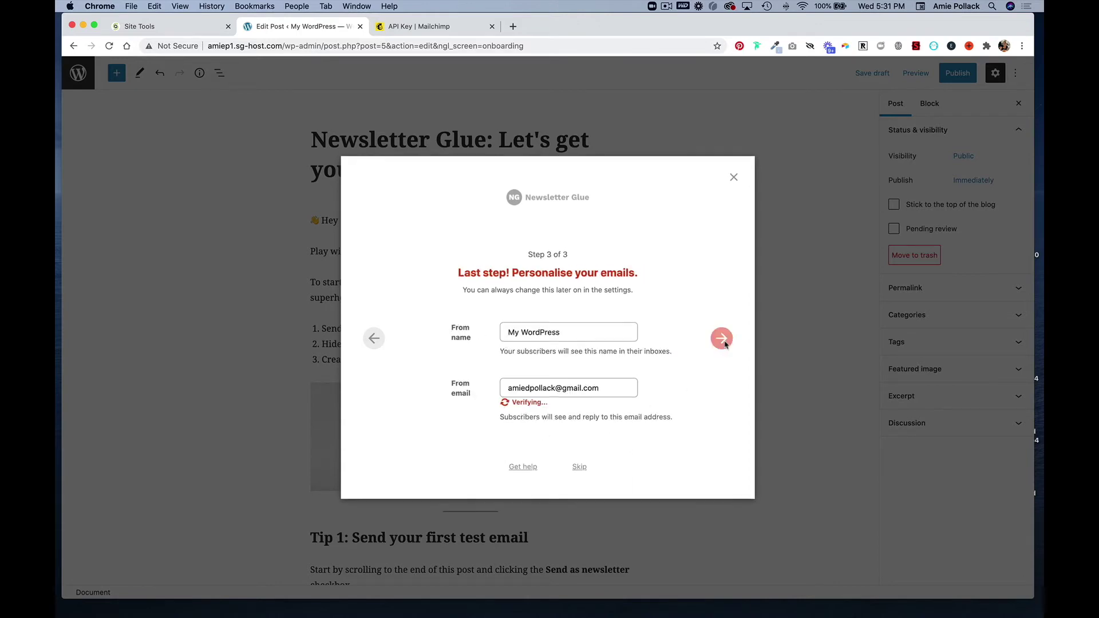
Replace the From name with the sender's full name, finish setup, and open the demo post
triple_click(565, 334)
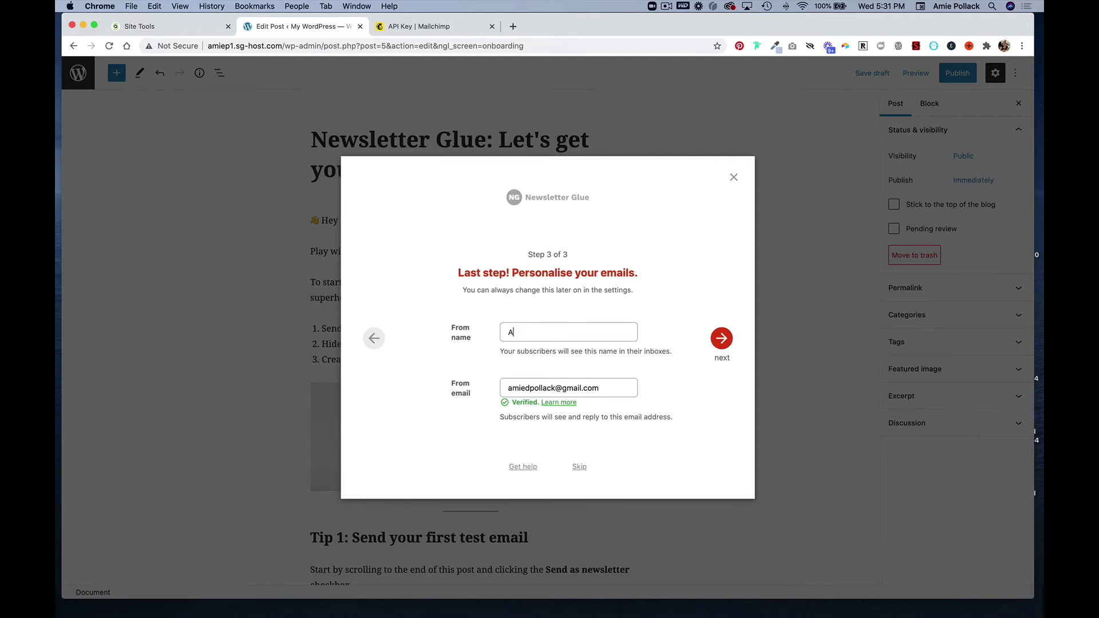
click(721, 339)
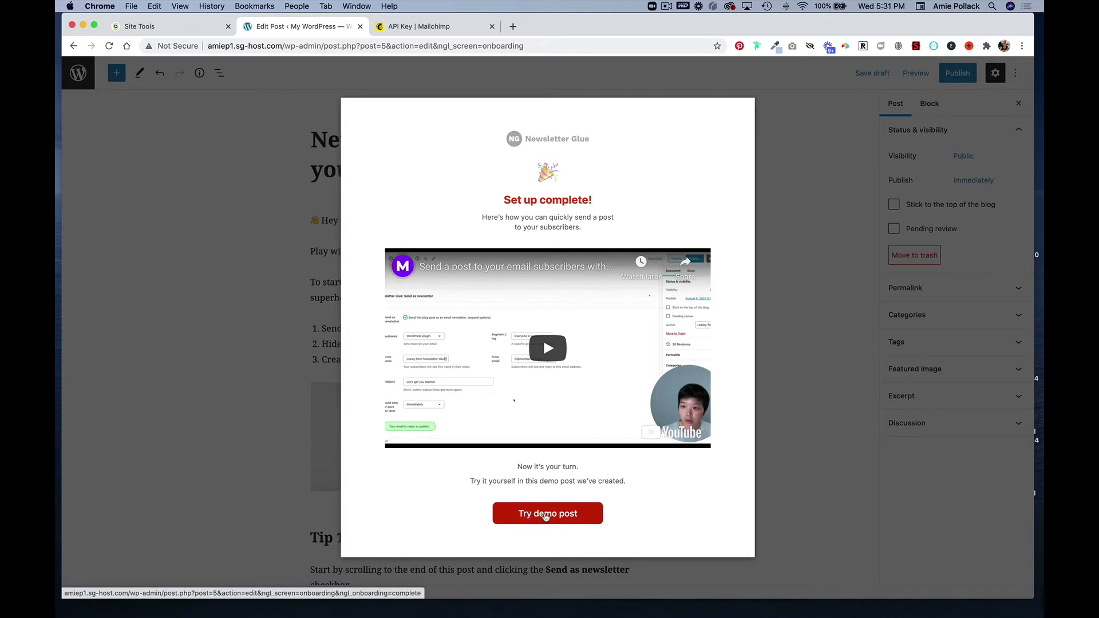
click(545, 516)
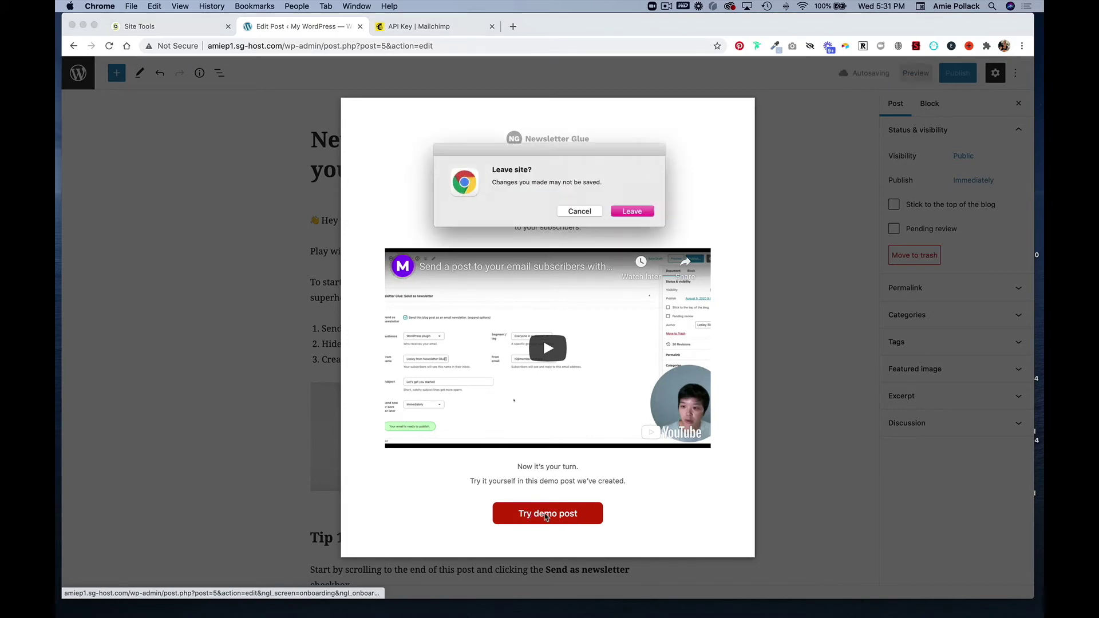
click(648, 213)
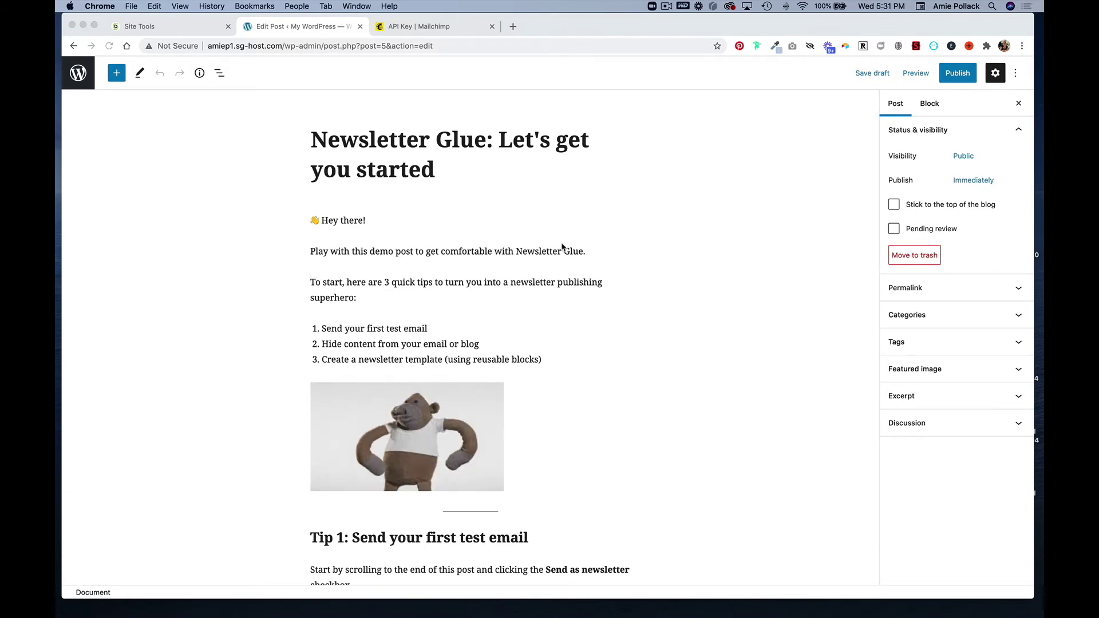
Scroll to the bottom of the demo post to the Newsletter Glue panel
scroll(559, 240, down, 6)
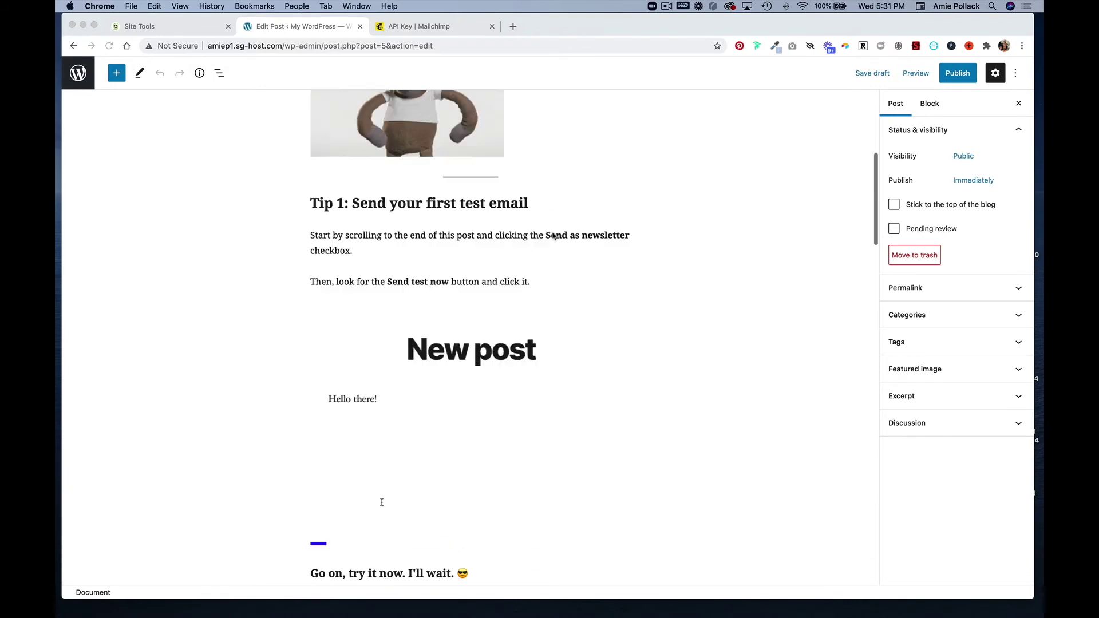
scroll(554, 235, down, 20)
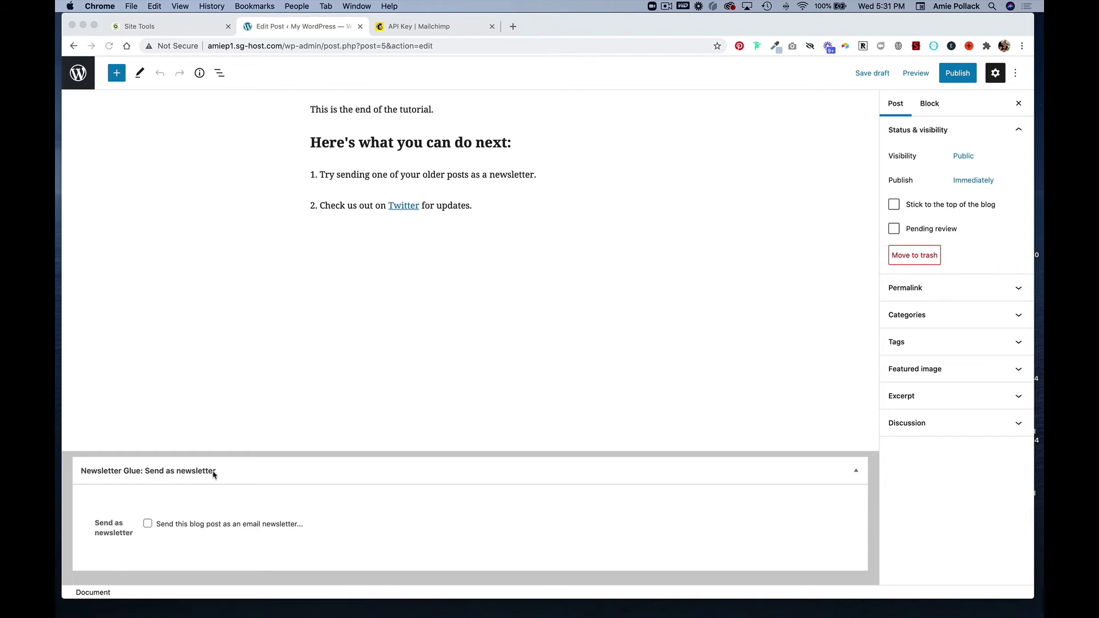
Turn on 'Send this blog post as an email newsletter' for the demo post
click(149, 526)
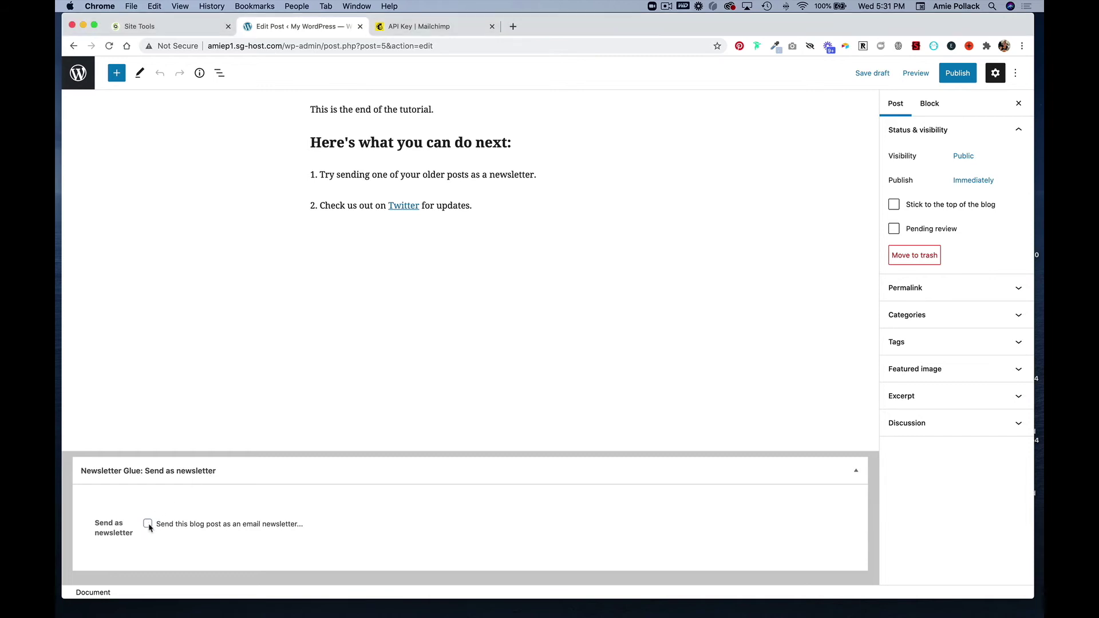
click(148, 525)
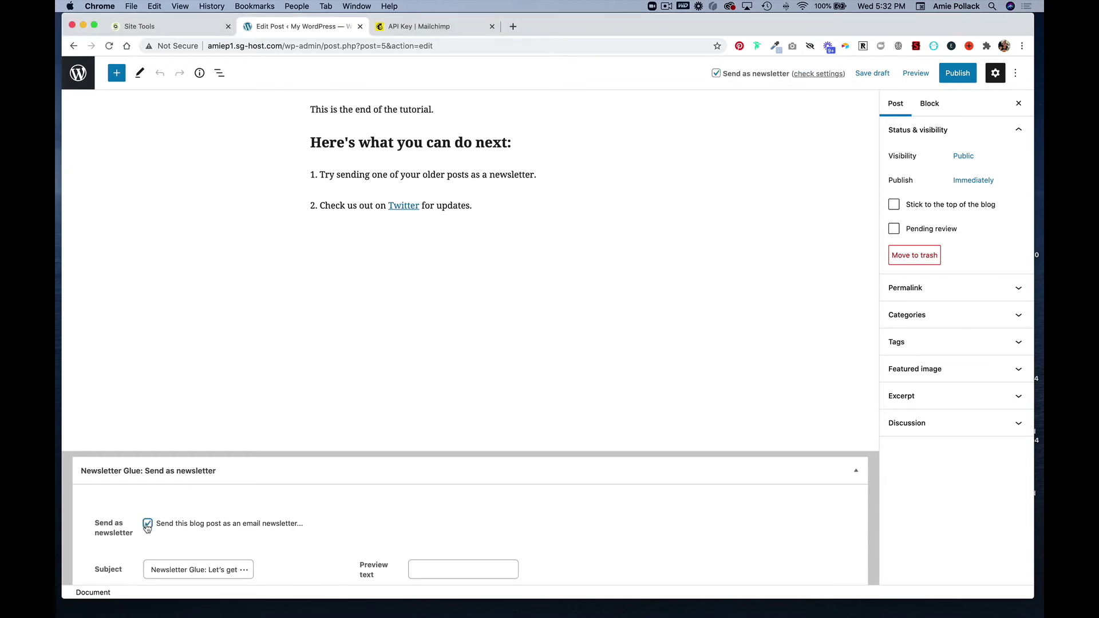
scroll(147, 527, down, 10)
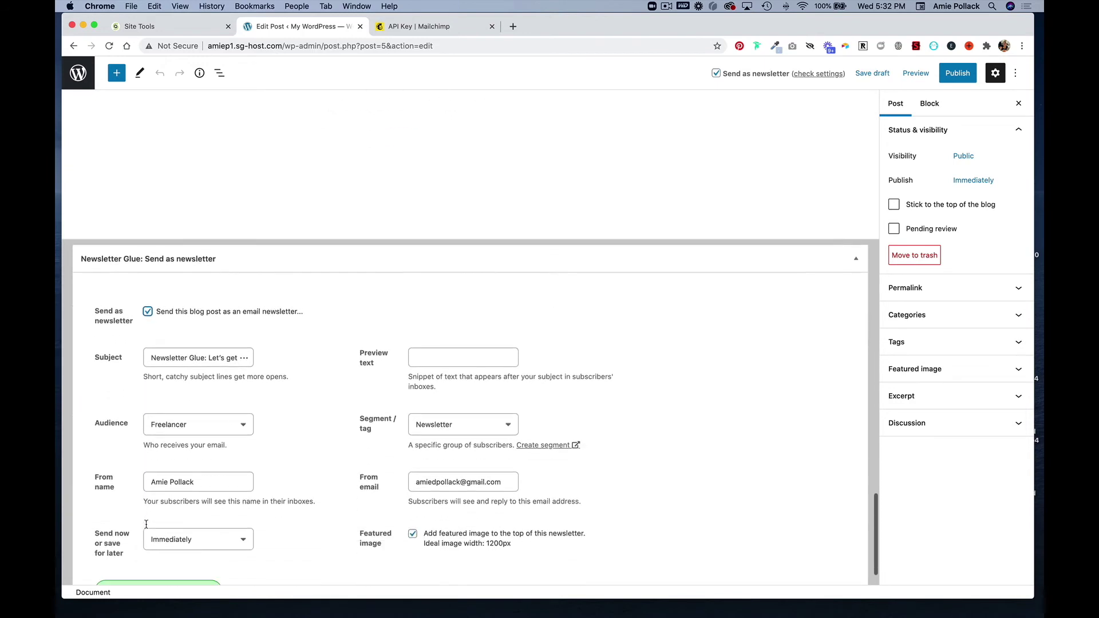
scroll(147, 527, down, 2)
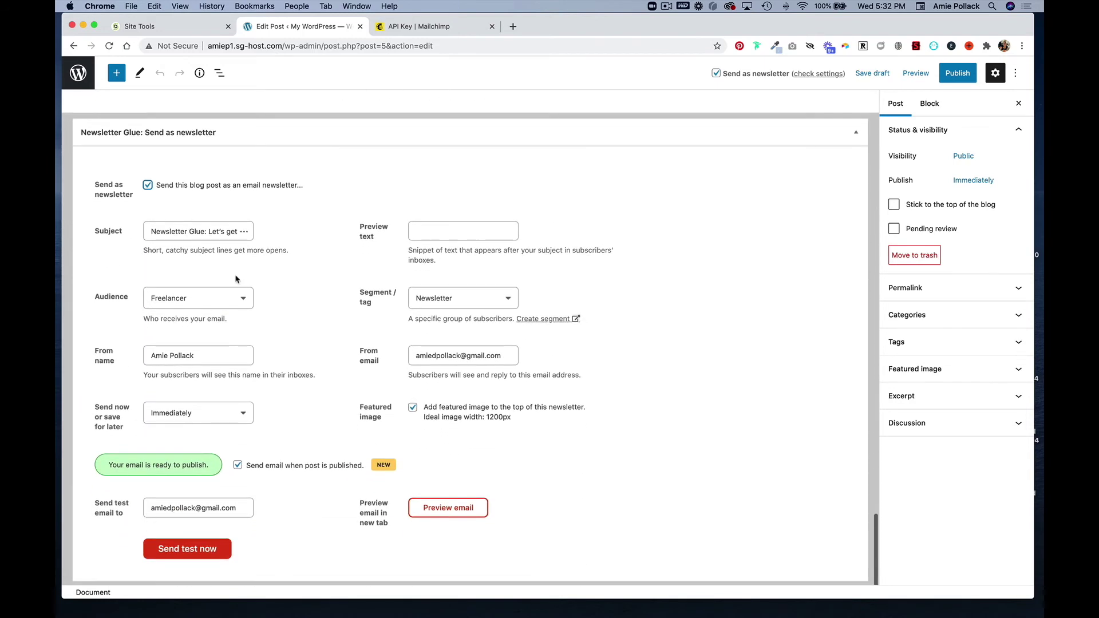
scroll(234, 233, down, 1)
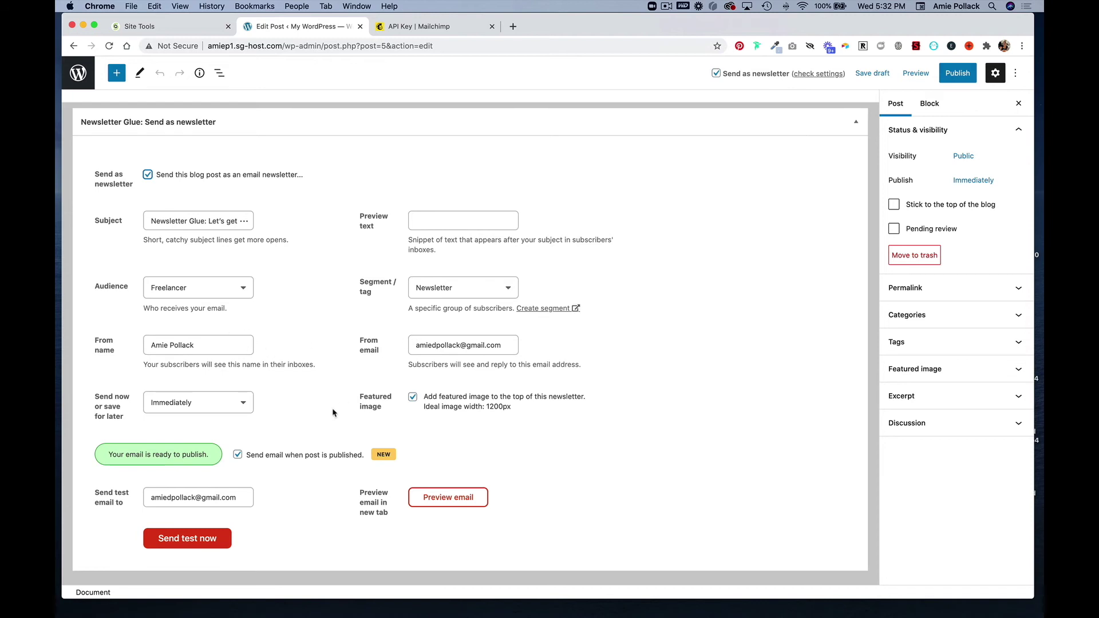
Keep sending set to Immediately and send a test email of the post
click(232, 407)
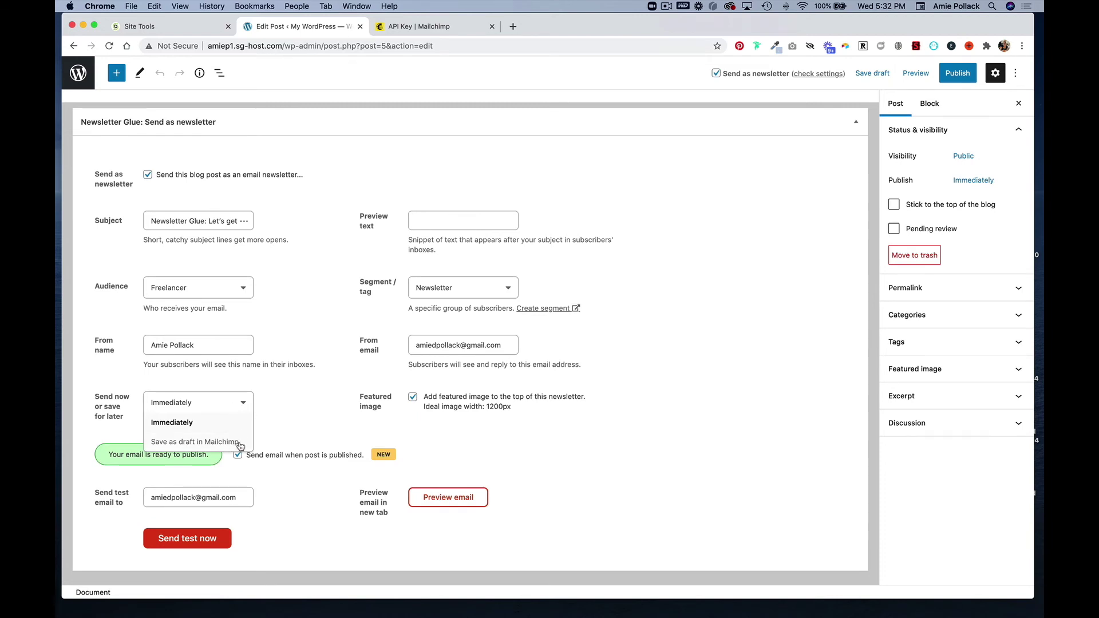
click(311, 391)
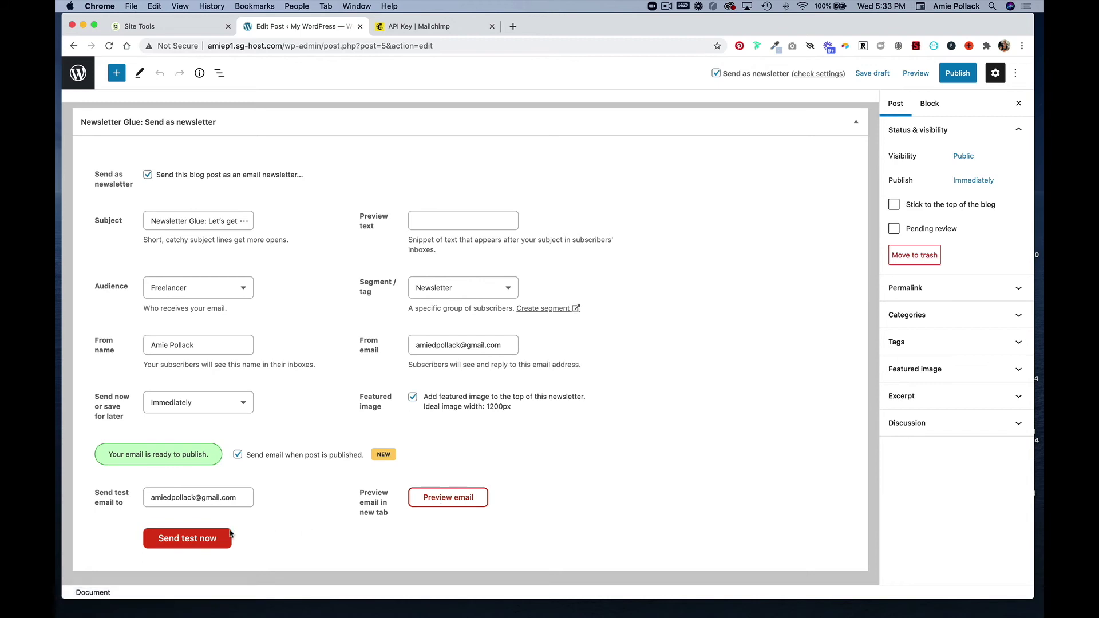
click(200, 540)
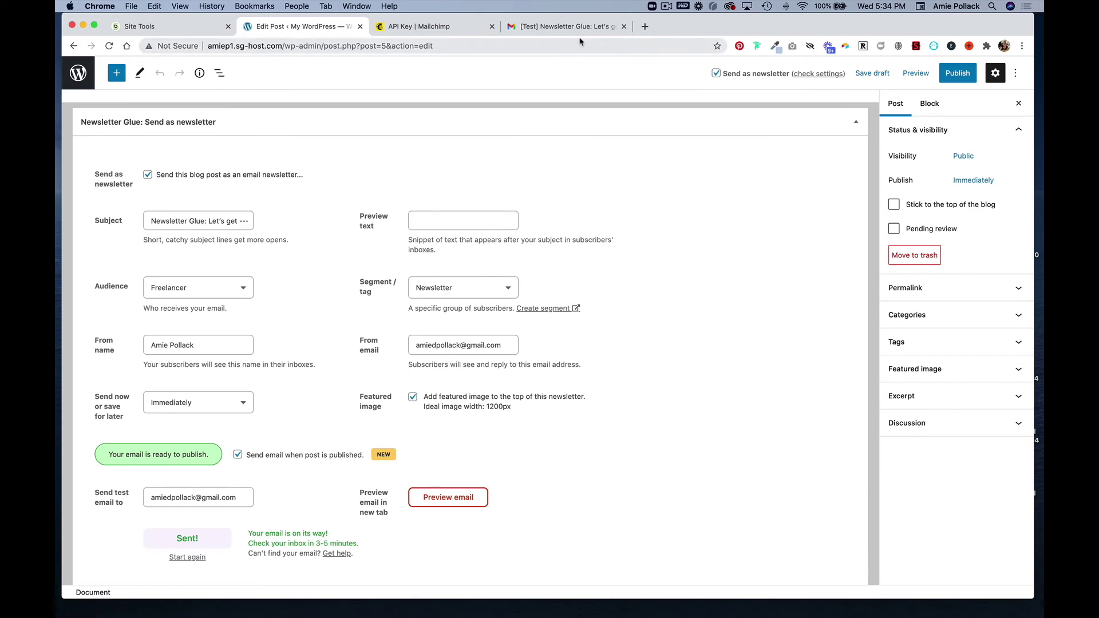
click(575, 31)
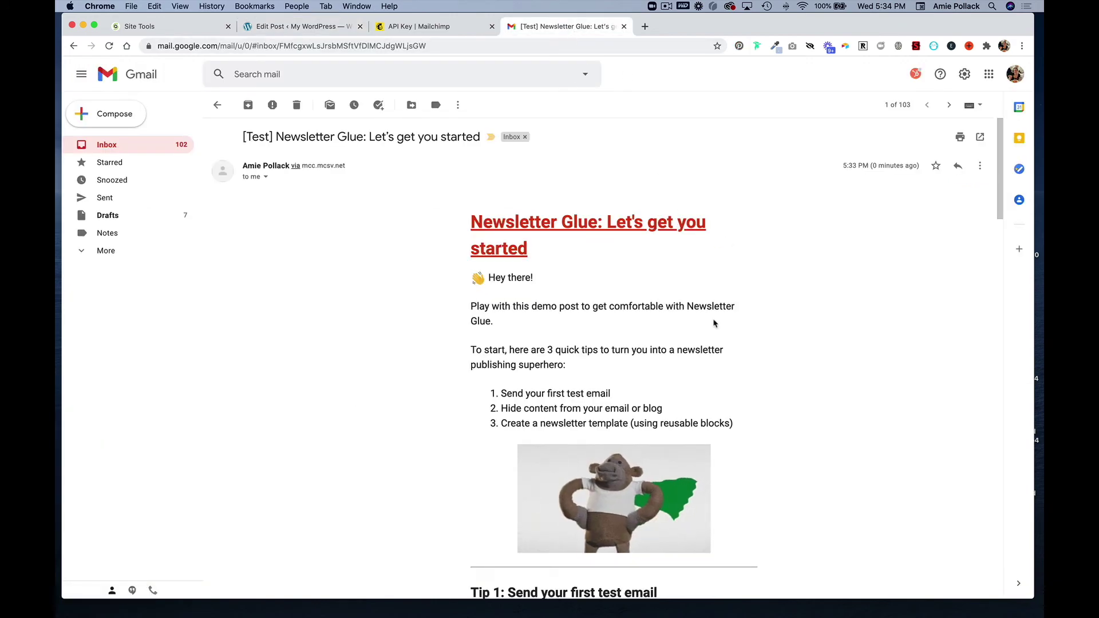
scroll(626, 369, down, 10)
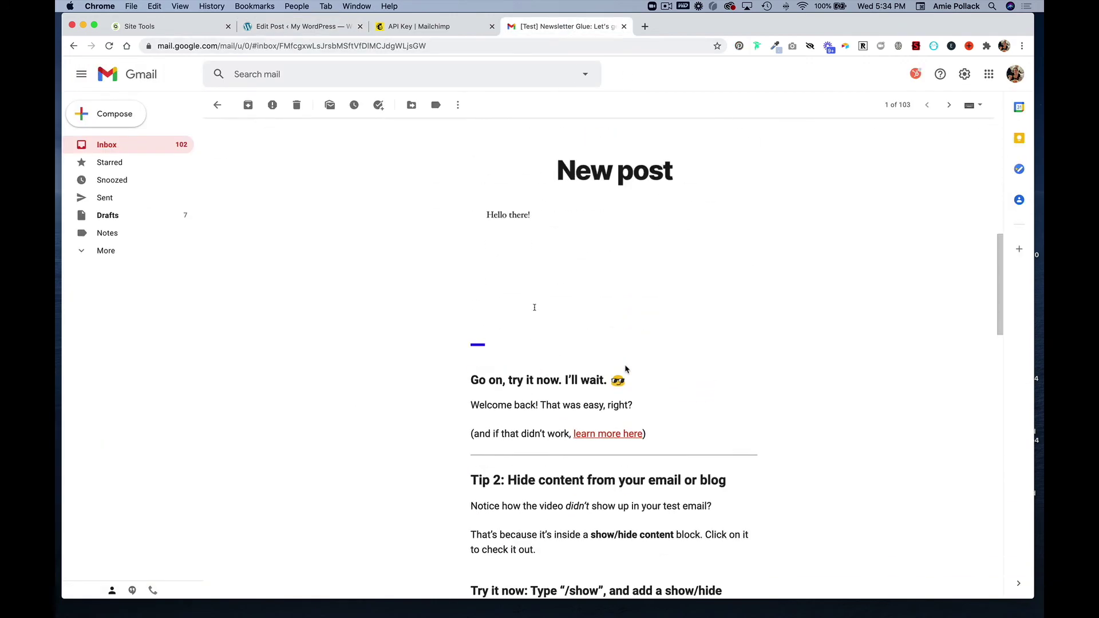
scroll(625, 369, down, 6)
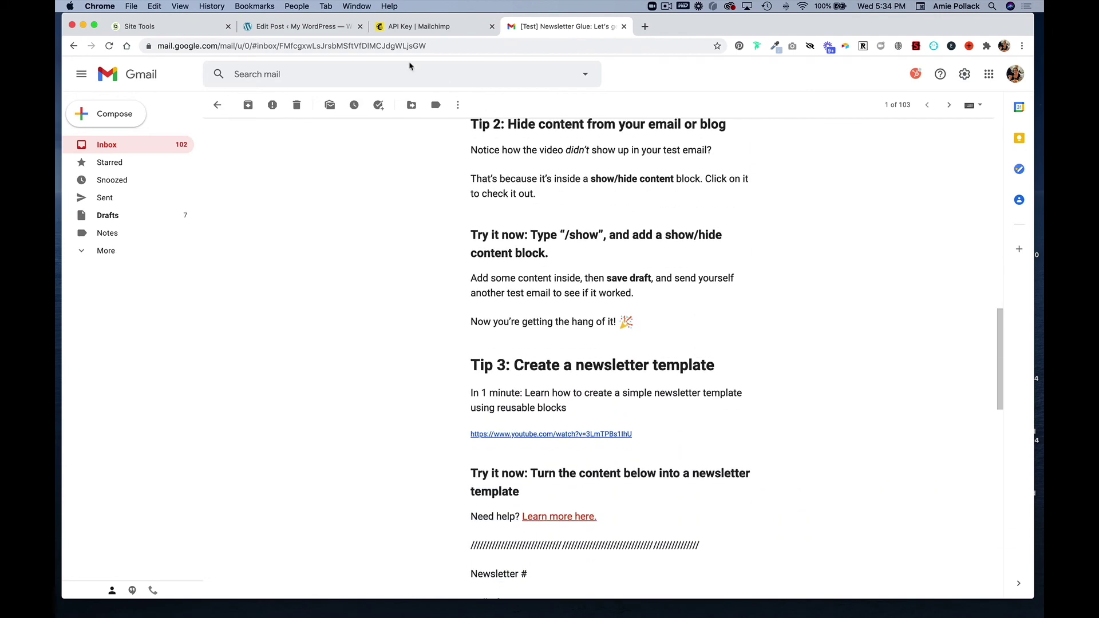
click(295, 27)
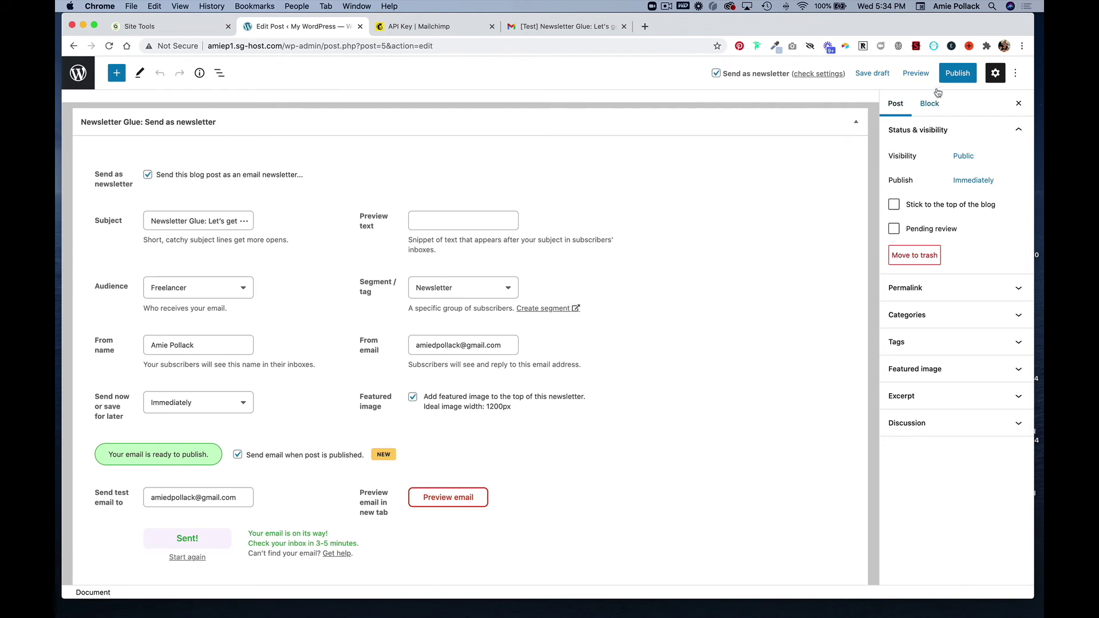
Publish the demo post, sending its newsletter, and return to All Posts
click(953, 75)
click(952, 76)
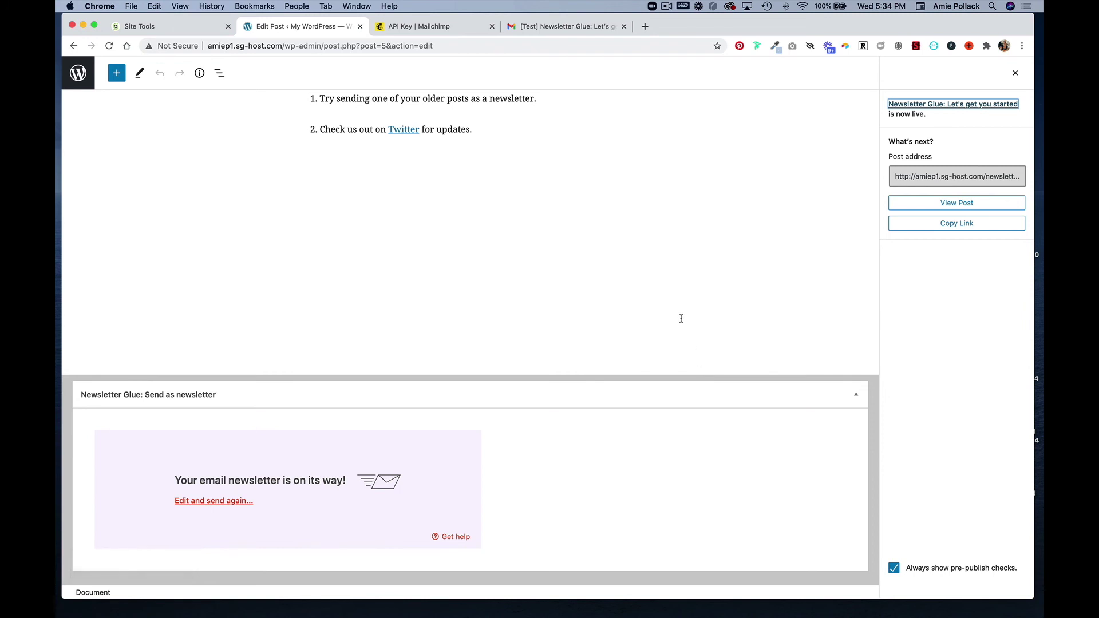
click(81, 76)
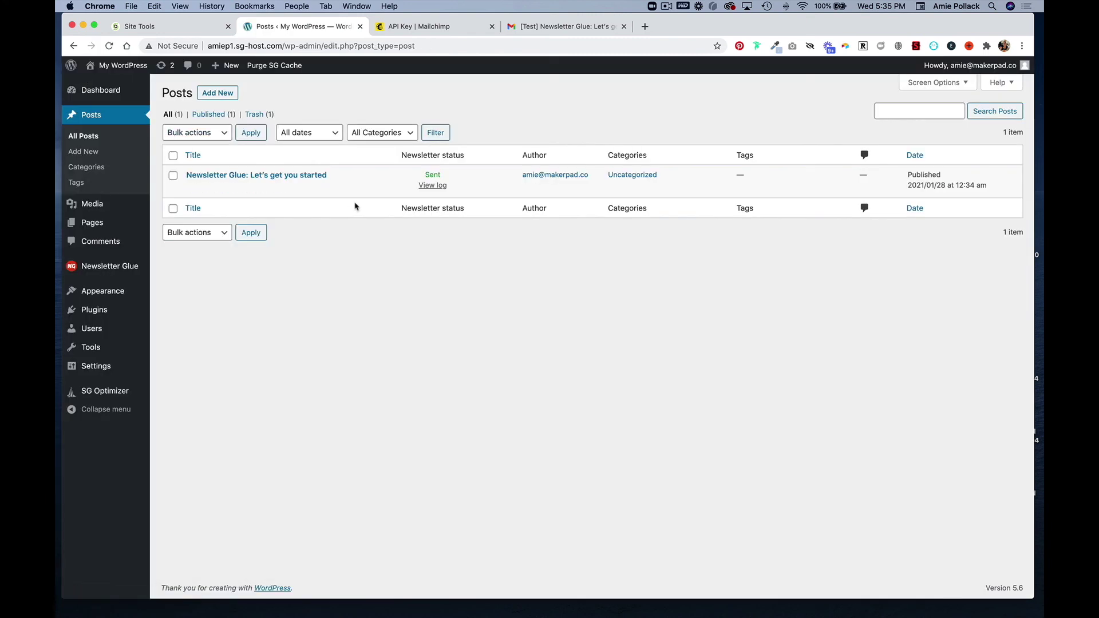
Create a new blank post with 'Send this blog post as an email newsletter' ticked
click(217, 93)
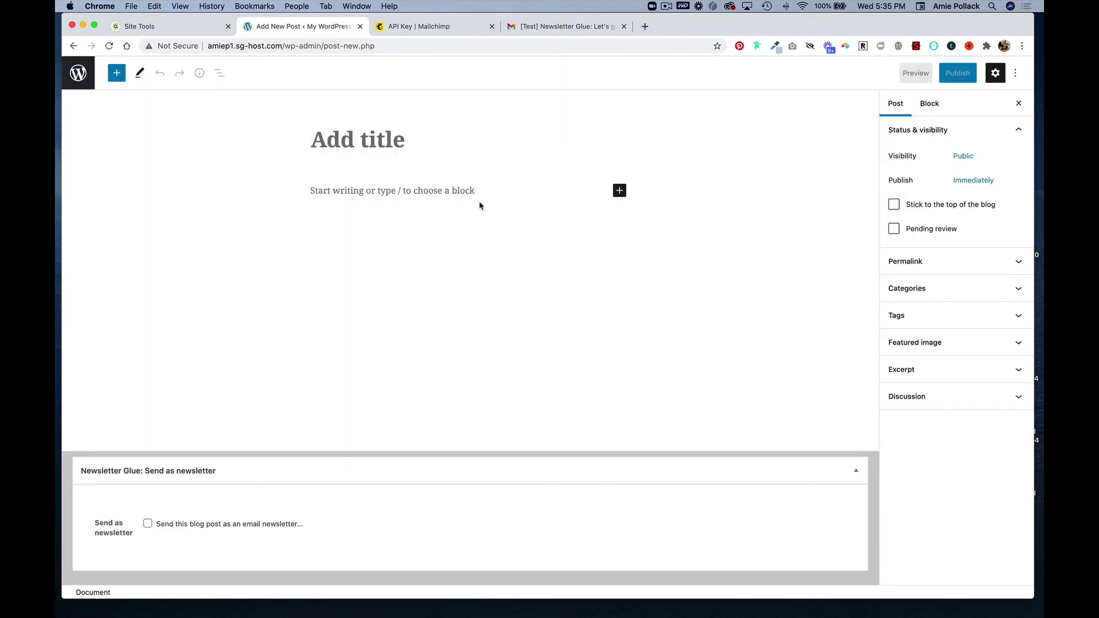
click(187, 524)
scroll(185, 526, down, 6)
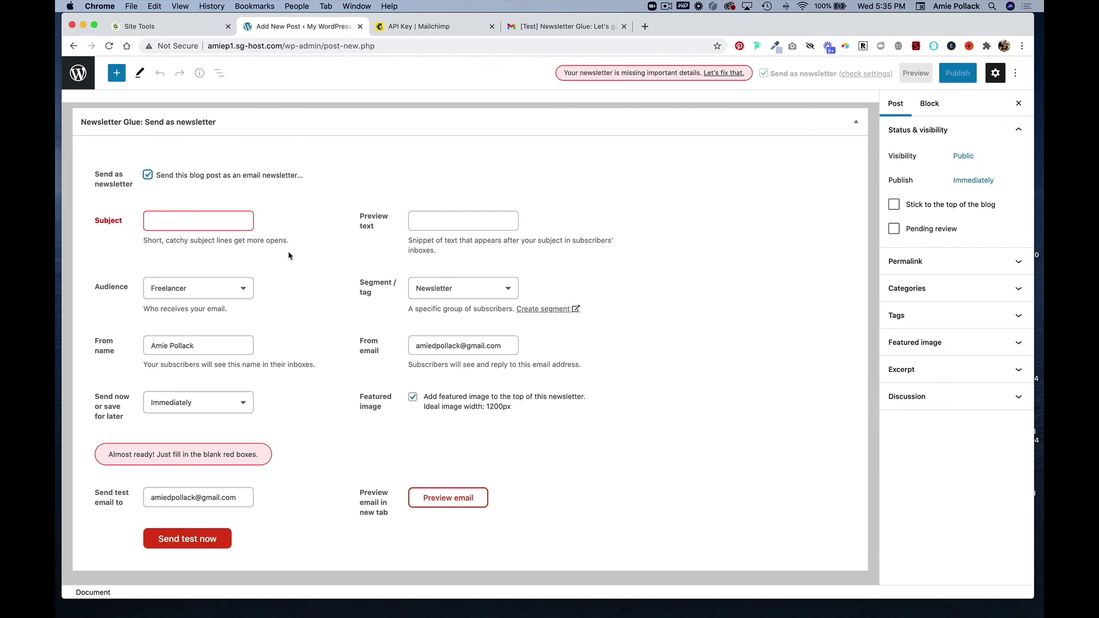
scroll(354, 384, up, 5)
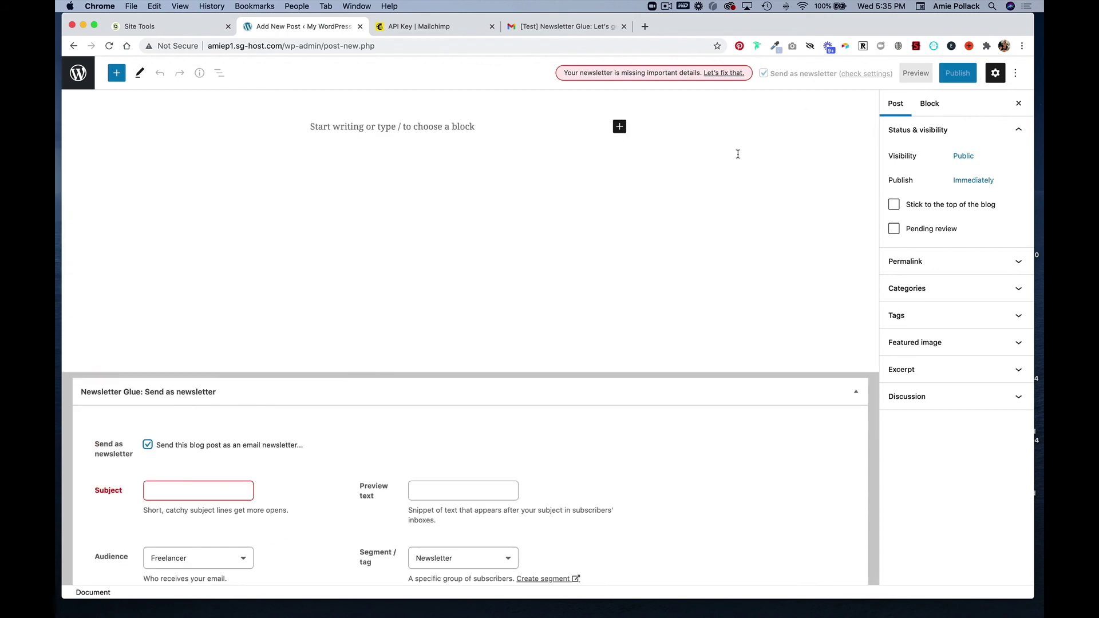
scroll(744, 145, up, 2)
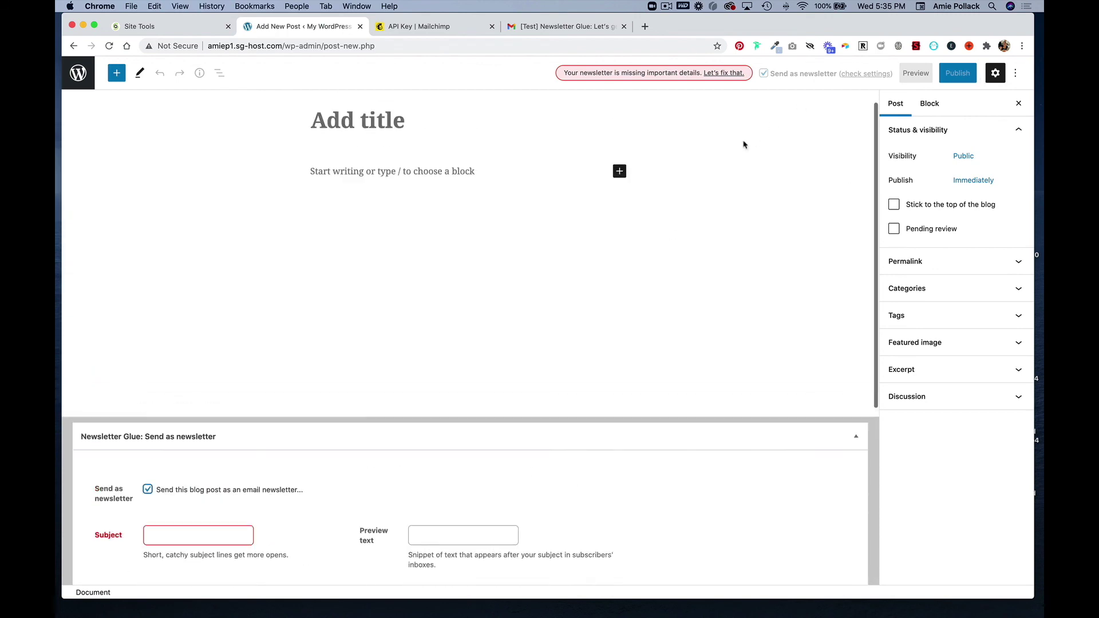